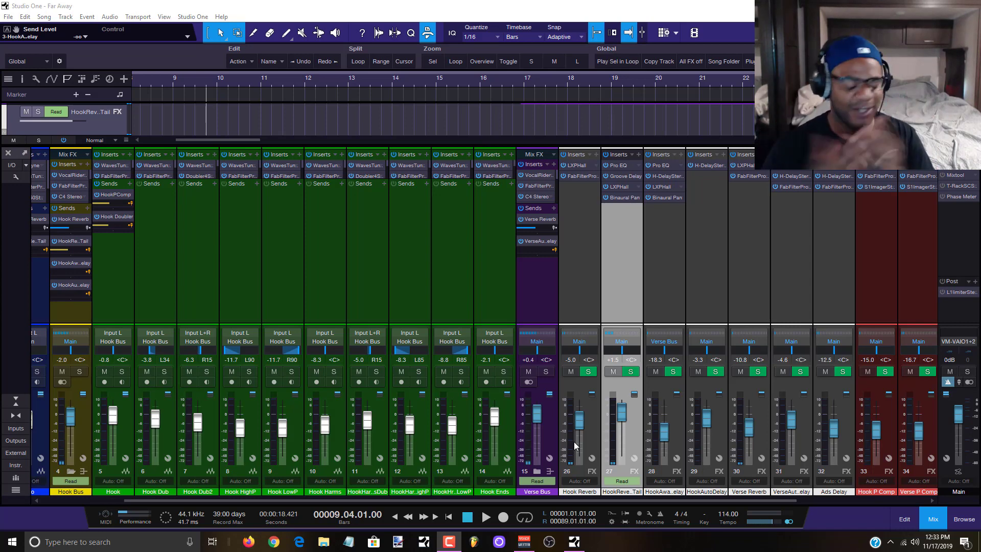
Hide the mixer and play the hook passage from bar 9.04 twice in the arrangement
{"action": "left_click", "coordinate": [944, 519]}
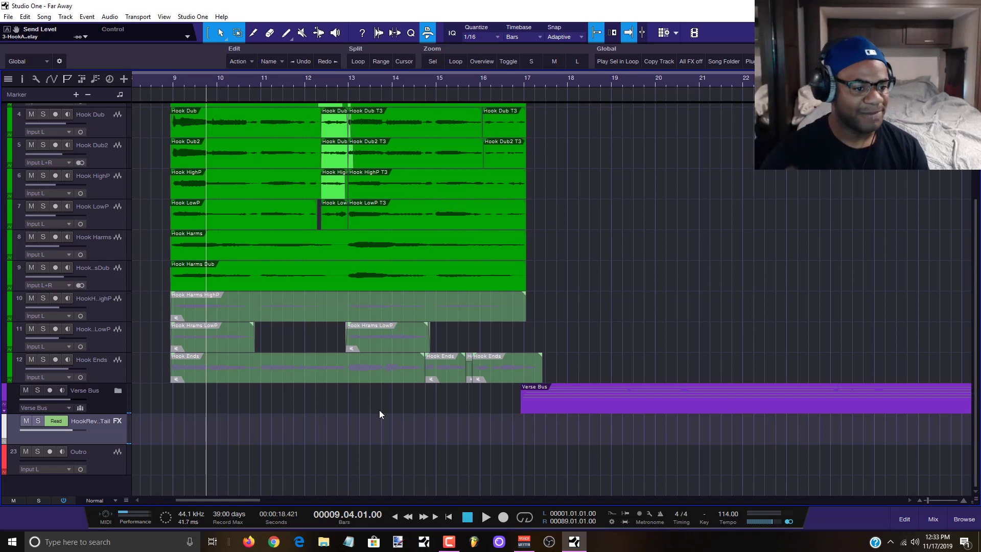
{"action": "key", "text": "space"}
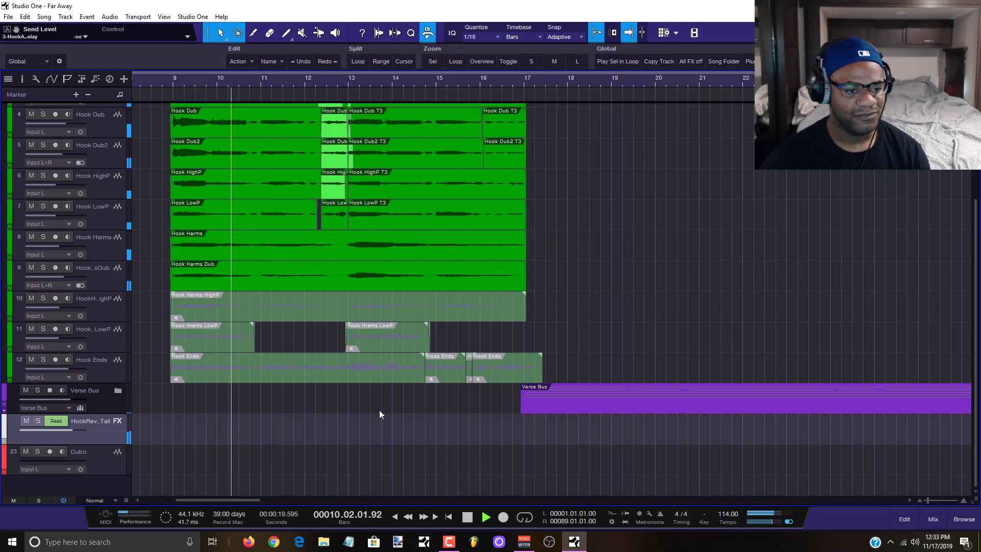
{"action": "key", "text": "space"}
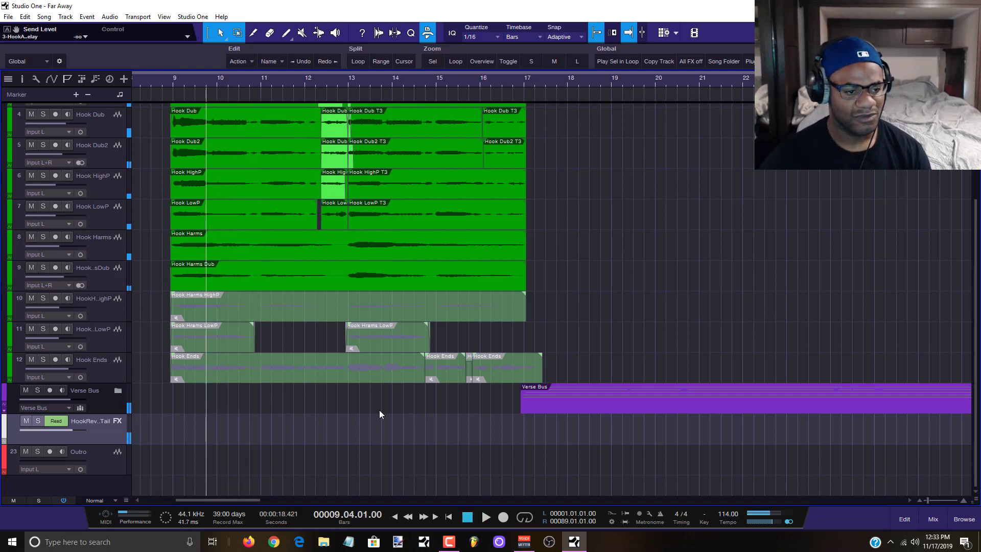
{"action": "key", "text": "space"}
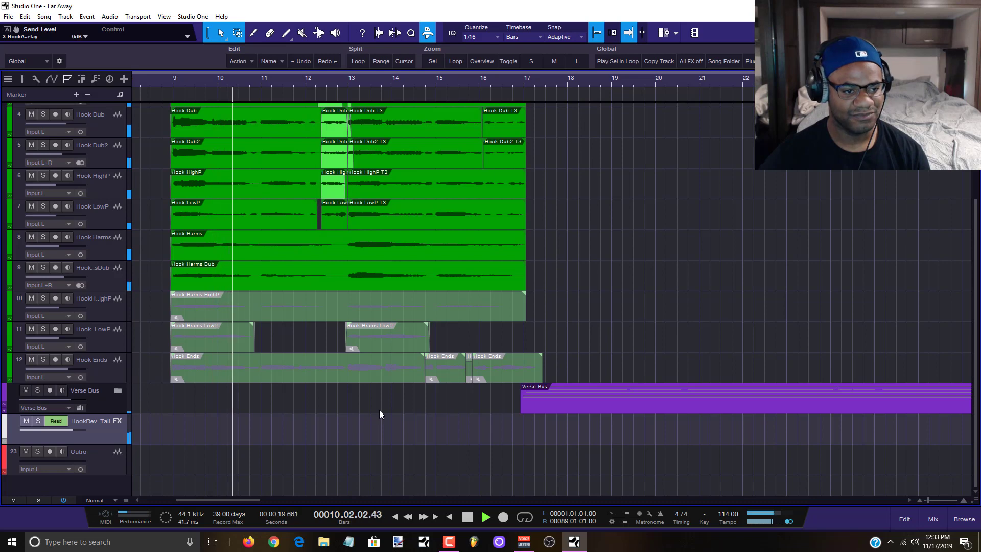
{"action": "key", "text": "space"}
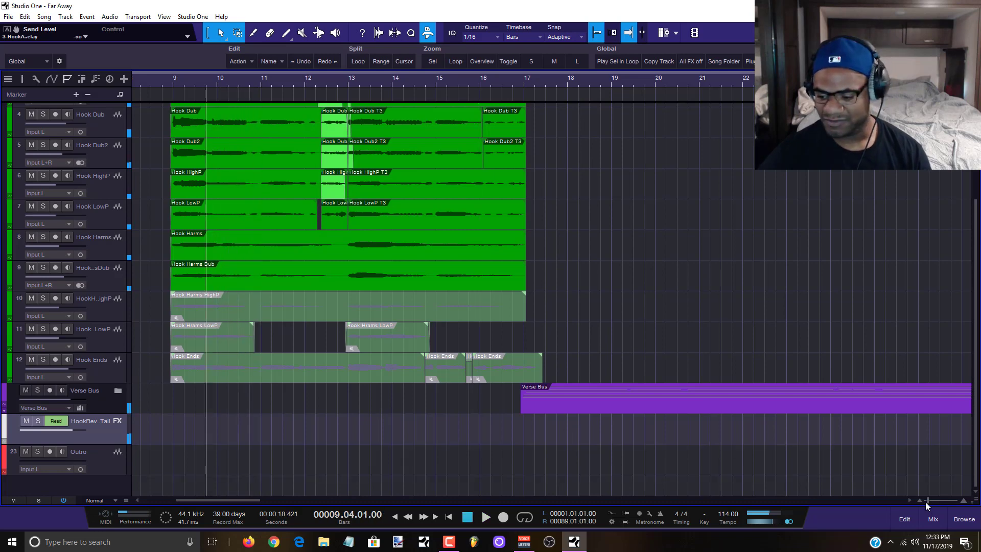
Show the mixer and select the Hook Bus channel to present its reverb and delay sends
{"action": "left_click", "coordinate": [932, 519]}
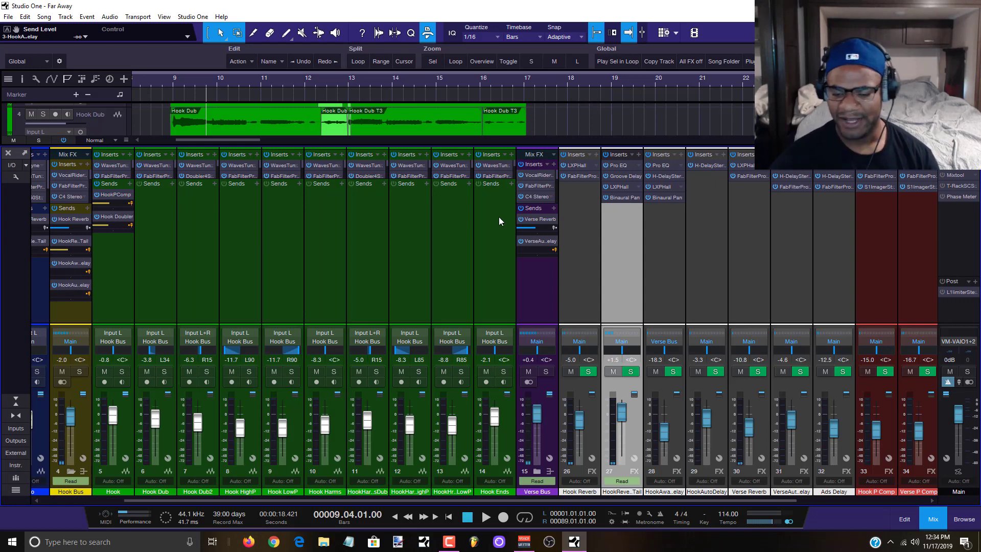
{"action": "left_click", "coordinate": [622, 280]}
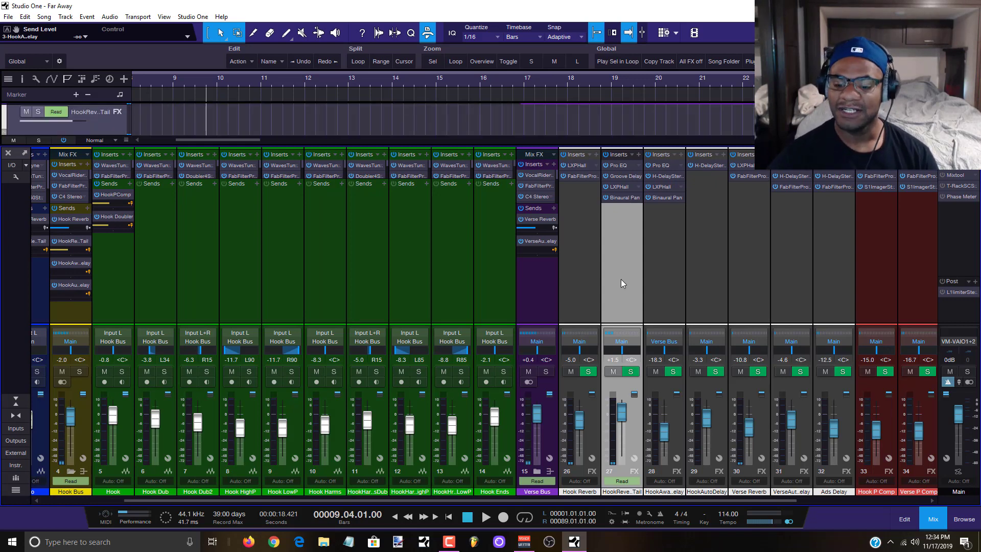
{"action": "left_click", "coordinate": [73, 269]}
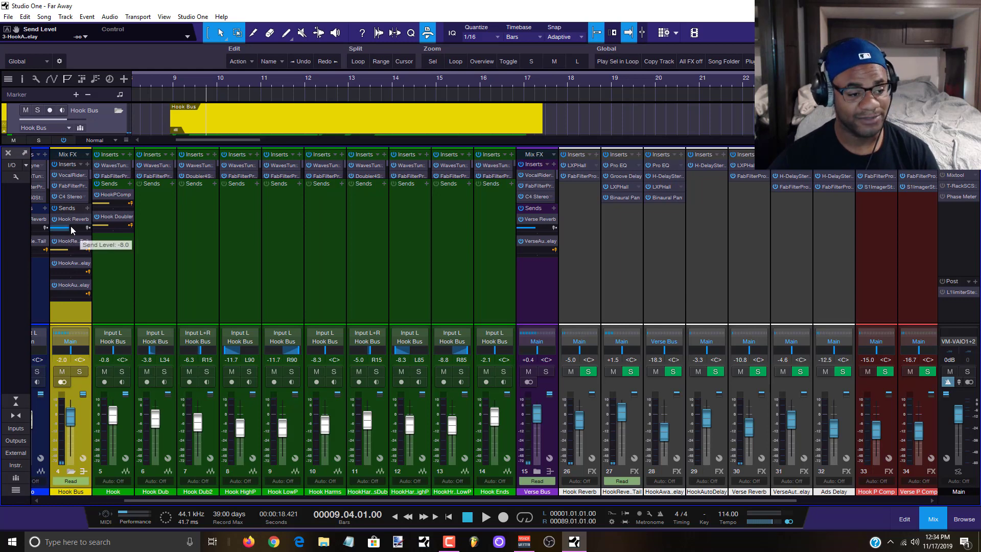
Mute the hook reverb tail channel (27) and play the hook passage with only the regular Hook Reverb
{"action": "left_click", "coordinate": [612, 371]}
{"action": "key", "text": "space"}
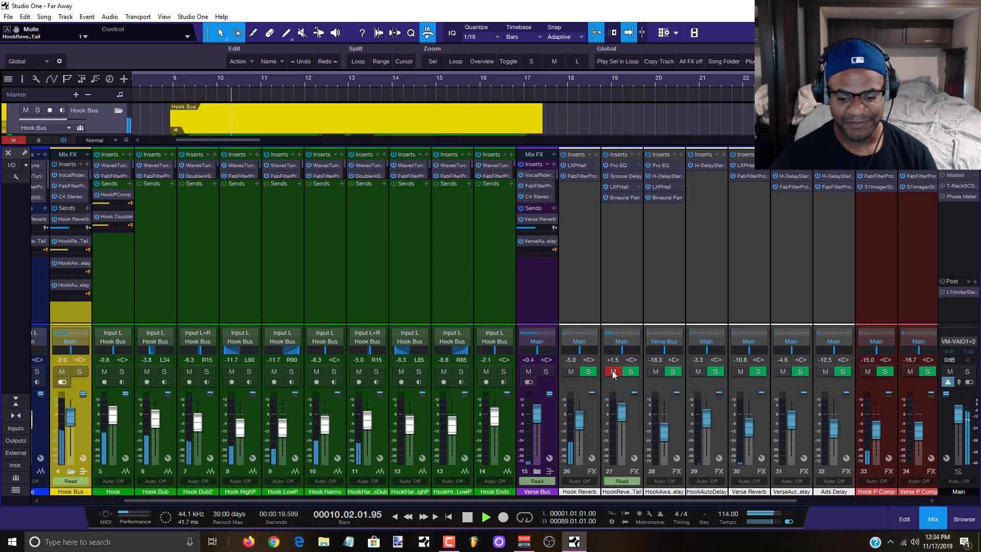
{"action": "key", "text": "space"}
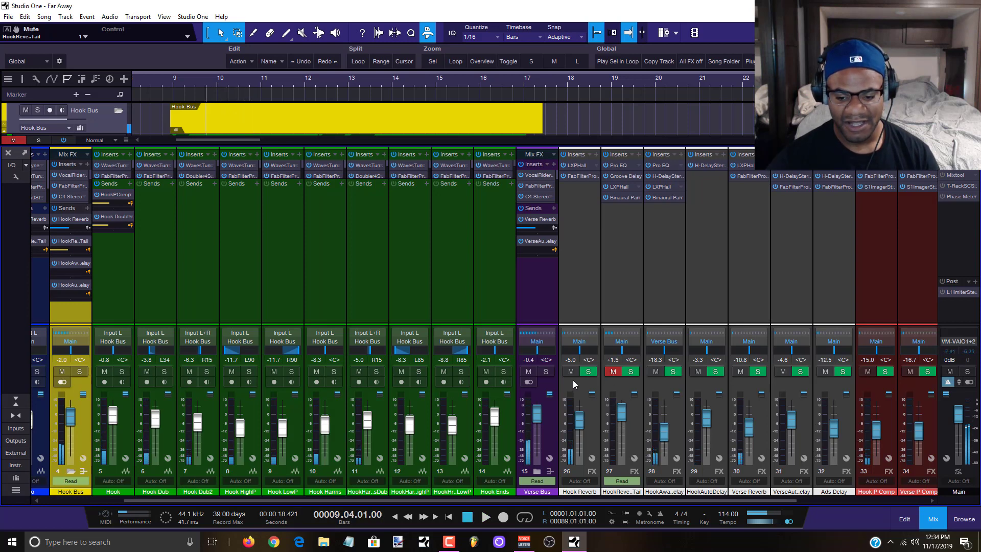
Mute Hook Reverb and audition the hook with only the reverb tail, and also with both reverb channels muted
{"action": "left_click", "coordinate": [571, 371]}
{"action": "left_click", "coordinate": [612, 372]}
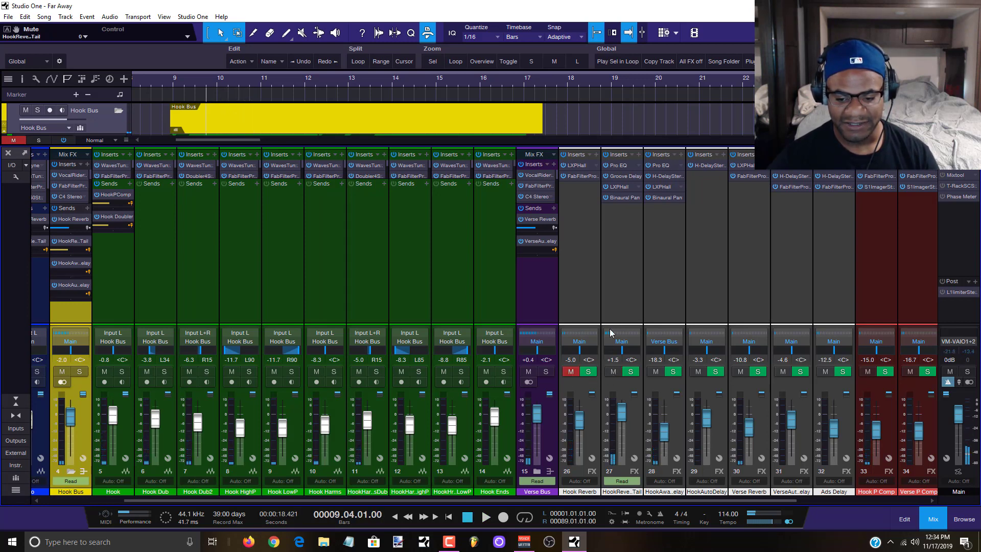
{"action": "key", "text": "space"}
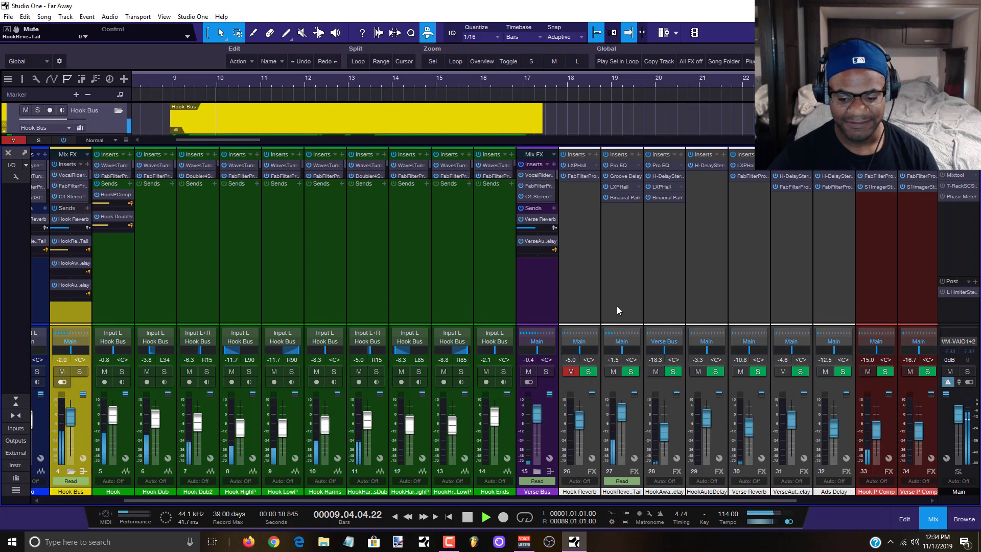
{"action": "left_click", "coordinate": [612, 371]}
{"action": "key", "text": "space"}
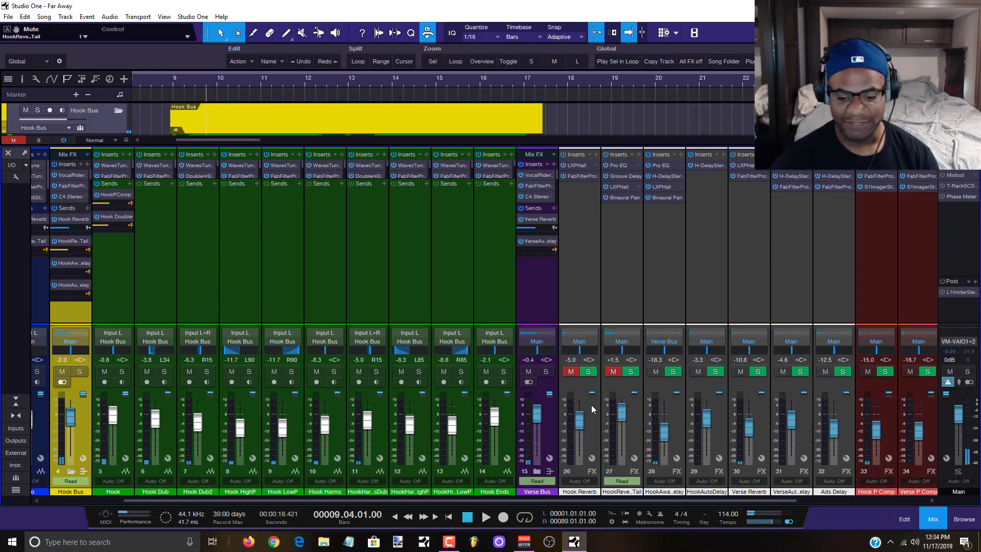
Unmute Hook Reverb and the hook reverb tail channel, and play the hook passage with both effects
{"action": "left_click", "coordinate": [565, 373]}
{"action": "left_click", "coordinate": [612, 372]}
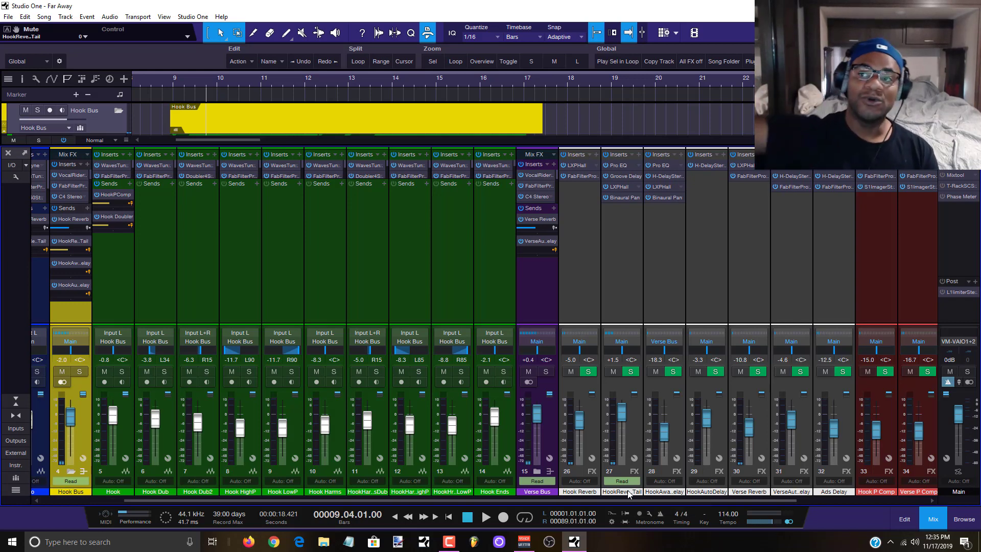
{"action": "key", "text": "space"}
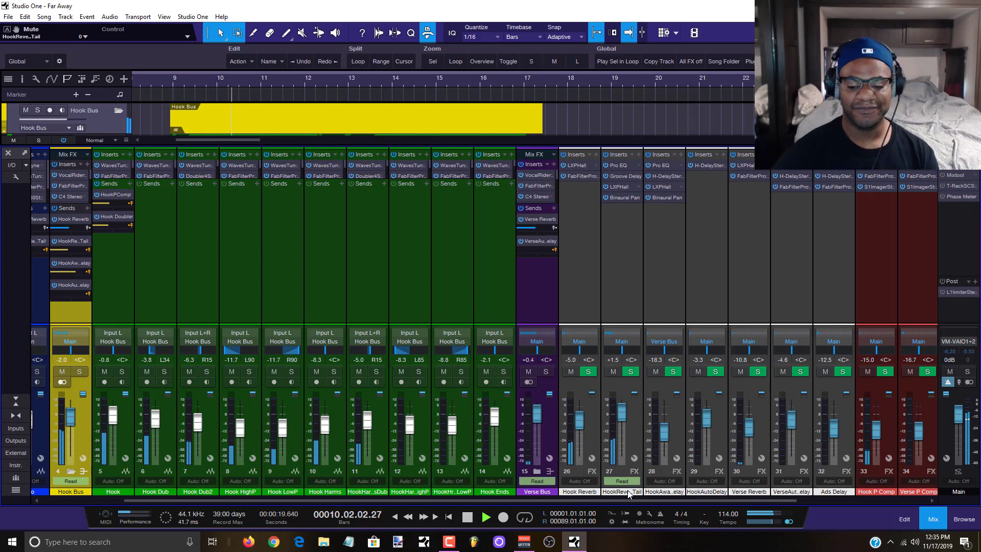
{"action": "key", "text": "space"}
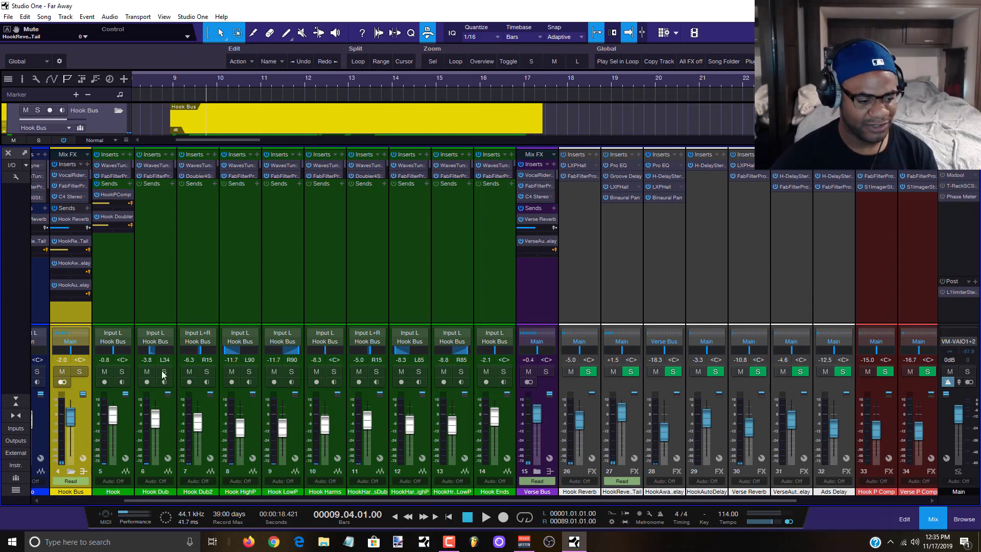
Mute all hook tracks from Hook Dub to Hook Ends, solo the Hook Bus and play the lead hook passage twice
{"action": "left_click_drag", "start_coordinate": [148, 370], "coordinate": [486, 371]}
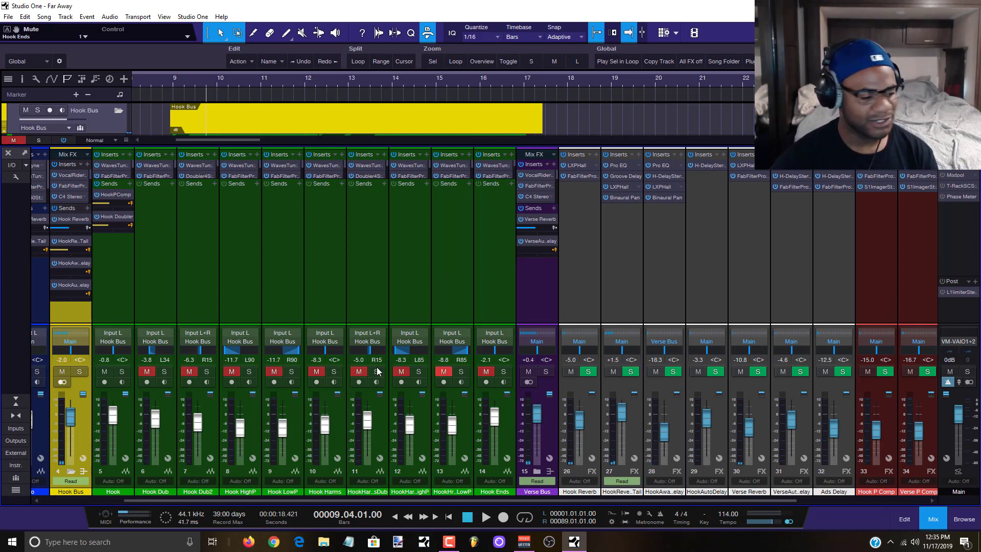
{"action": "left_click", "coordinate": [82, 372]}
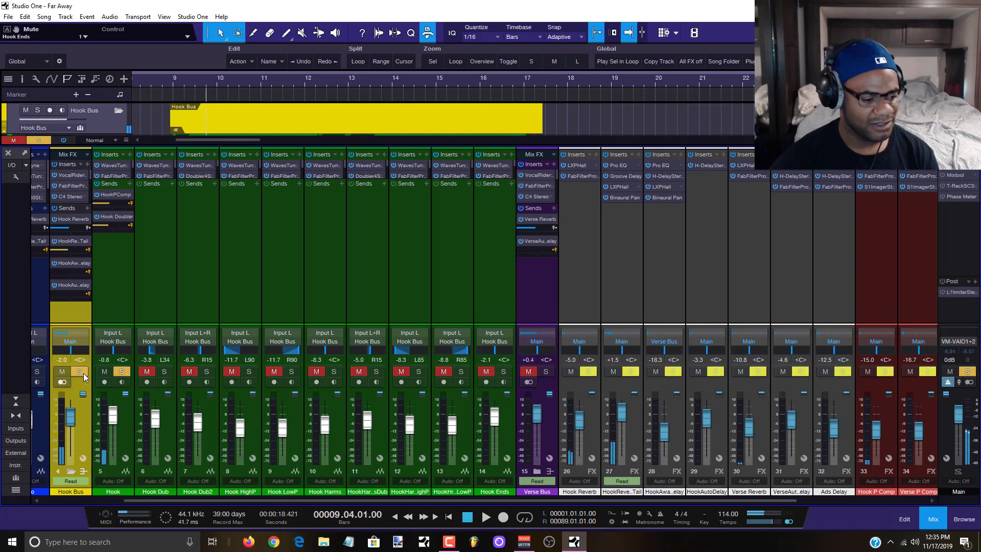
{"action": "key", "text": "space"}
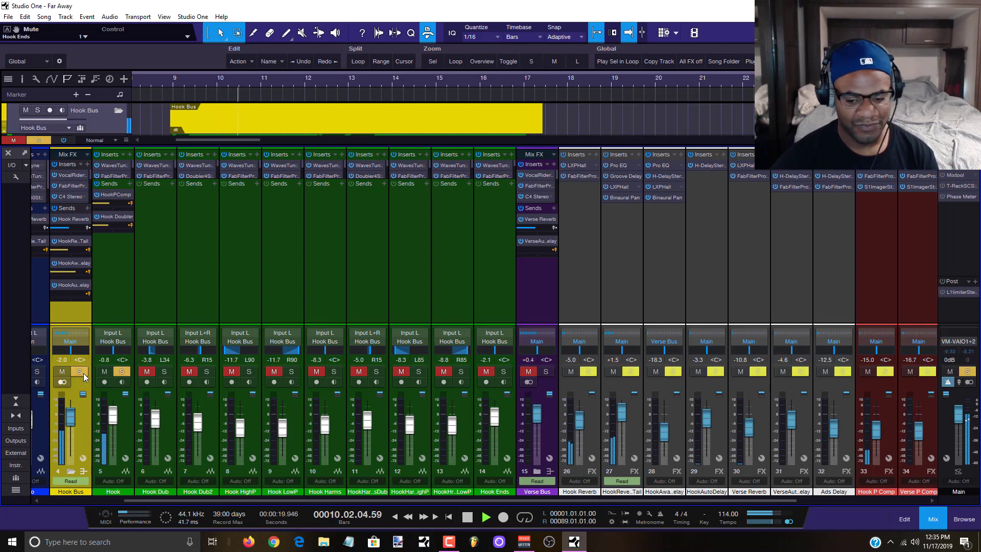
{"action": "key", "text": "space"}
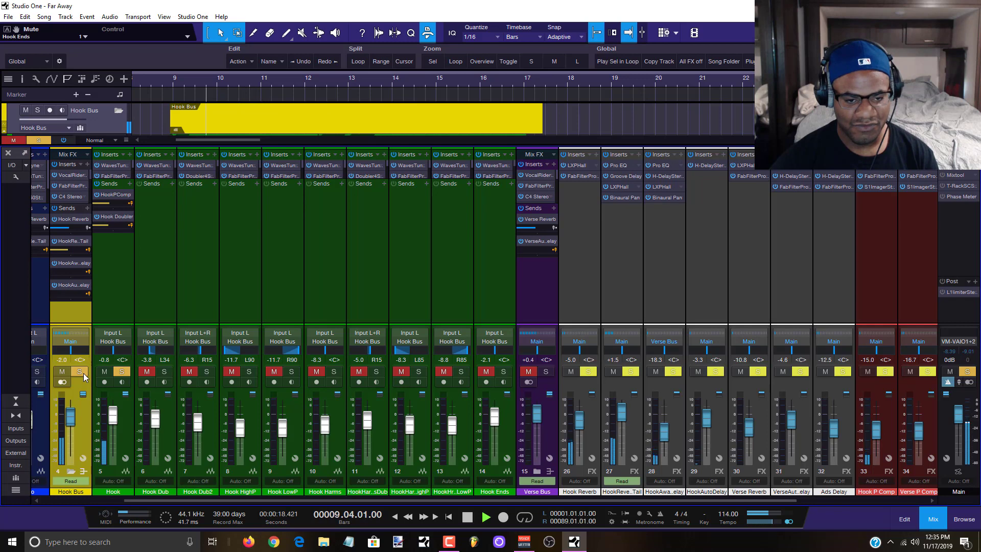
{"action": "key", "text": "space"}
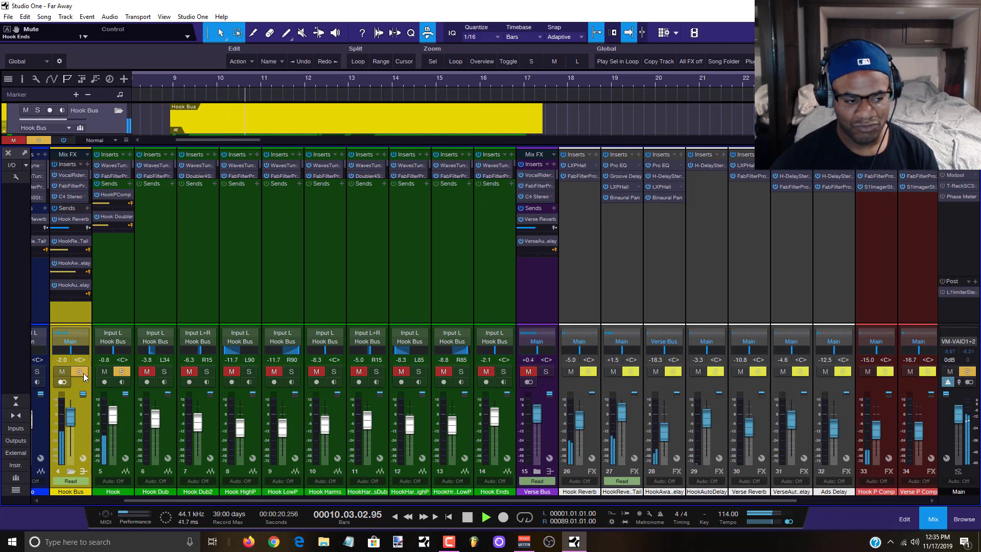
{"action": "key", "text": "space"}
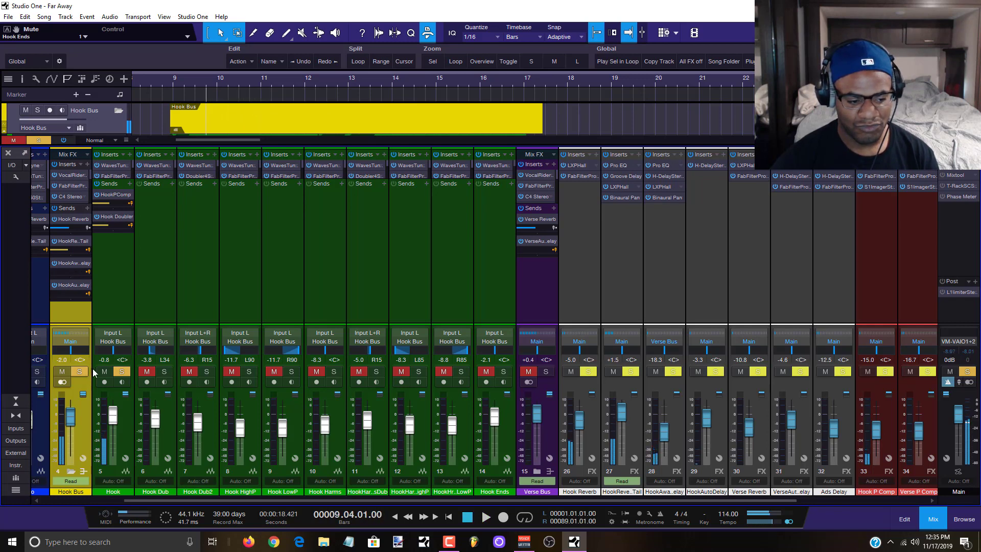
Audition the lead hook together with Hook Dub, mute Hook Dub again and replay the lead hook alone
{"action": "left_click", "coordinate": [149, 371]}
{"action": "key", "text": "space"}
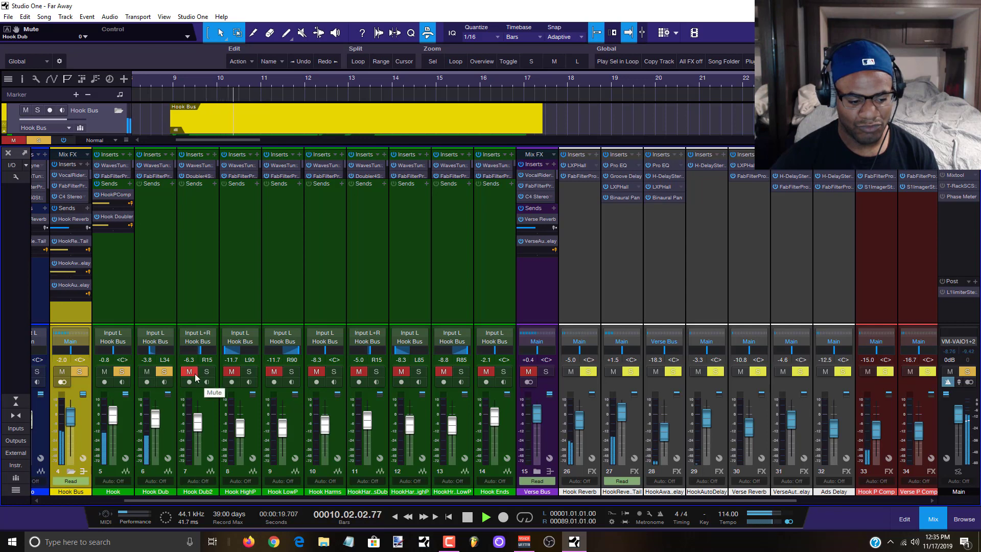
{"action": "left_click", "coordinate": [147, 371]}
{"action": "key", "text": "space"}
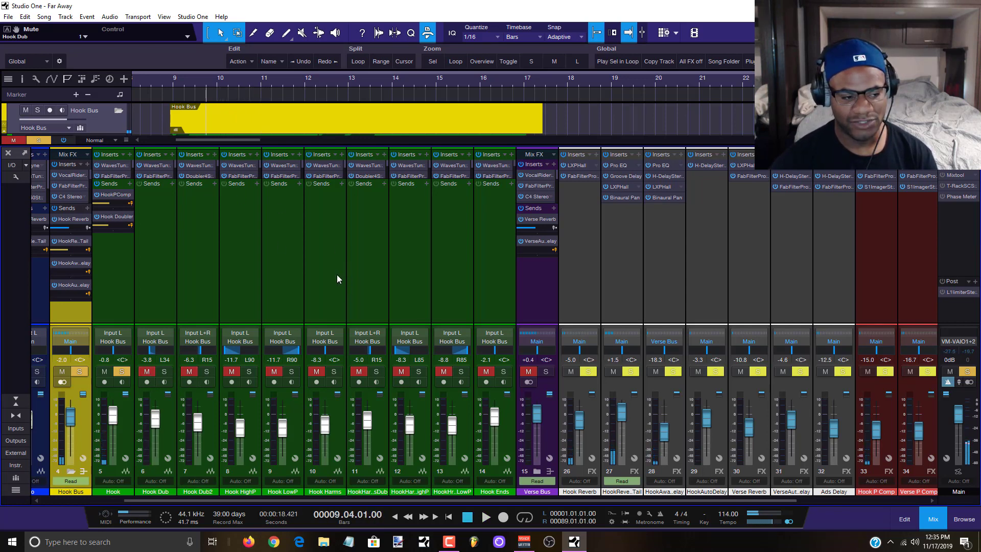
{"action": "key", "text": "space"}
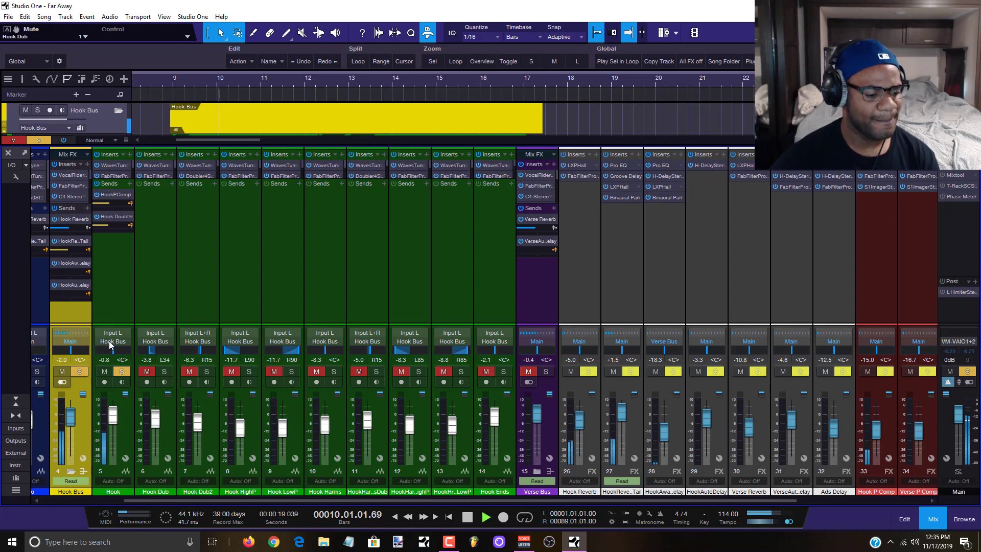
{"action": "key", "text": "space"}
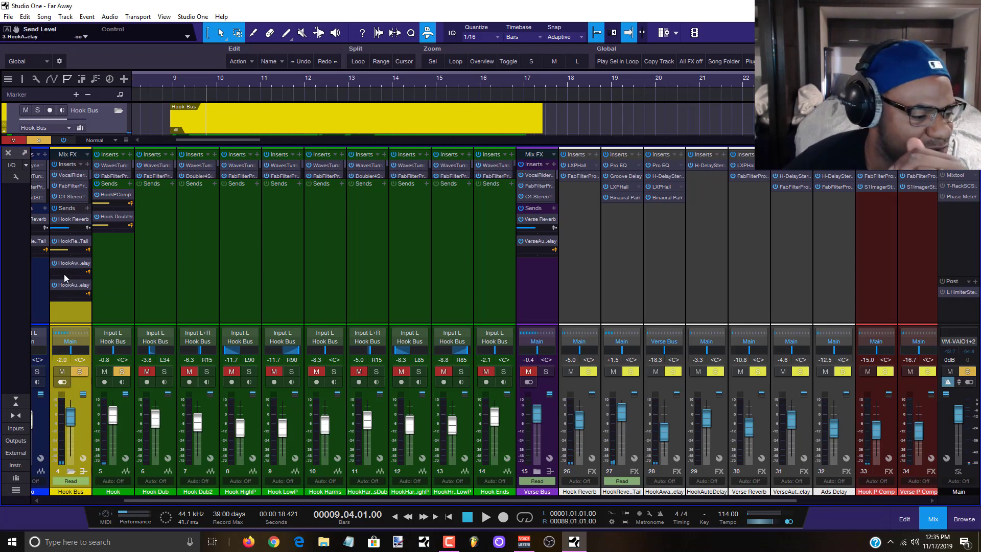
Hide the mixer, show track automation, display the Hook Bus send level for Hook Away Delay and play the passage
{"action": "left_click", "coordinate": [935, 522]}
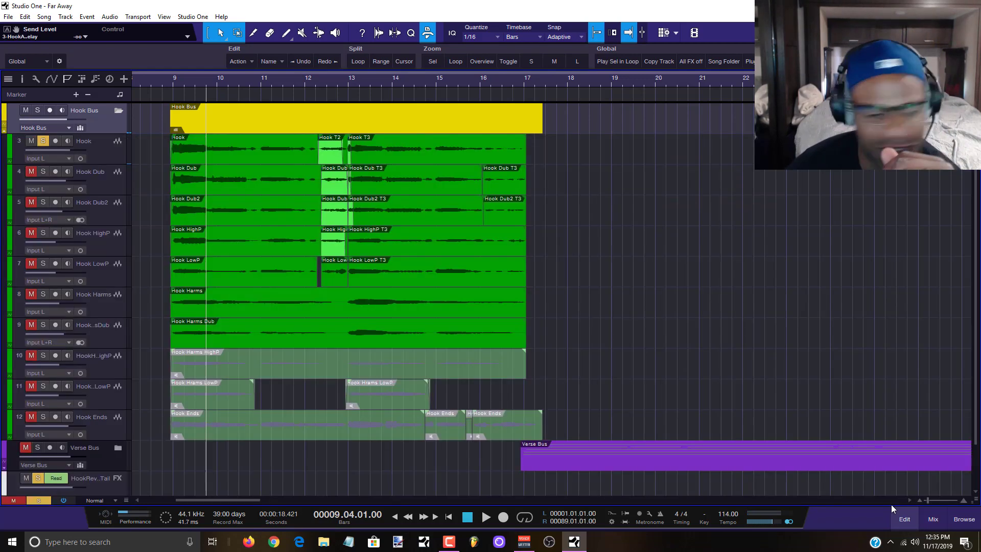
{"action": "left_click", "coordinate": [55, 80]}
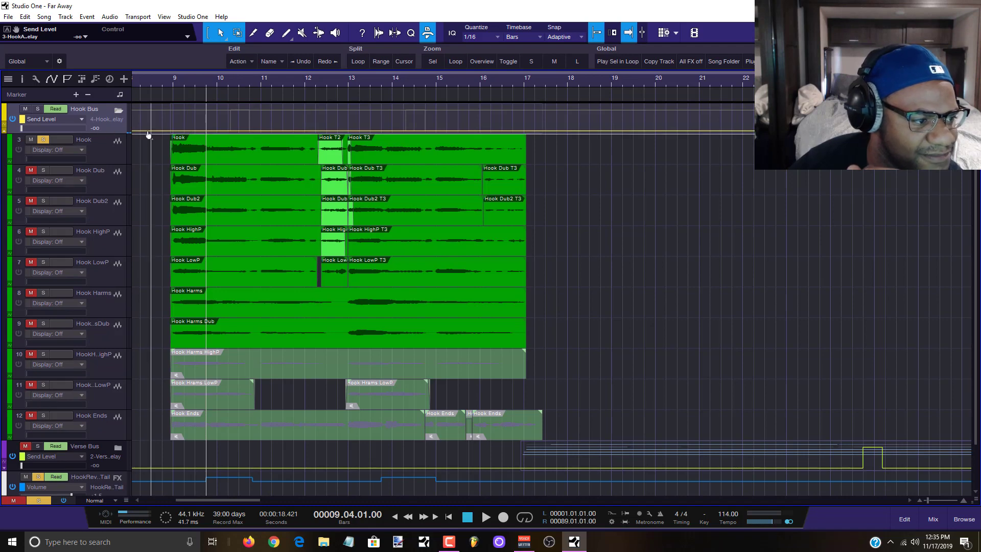
{"action": "scroll", "coordinate": [289, 118], "scroll_direction": "up", "scroll_amount": 2}
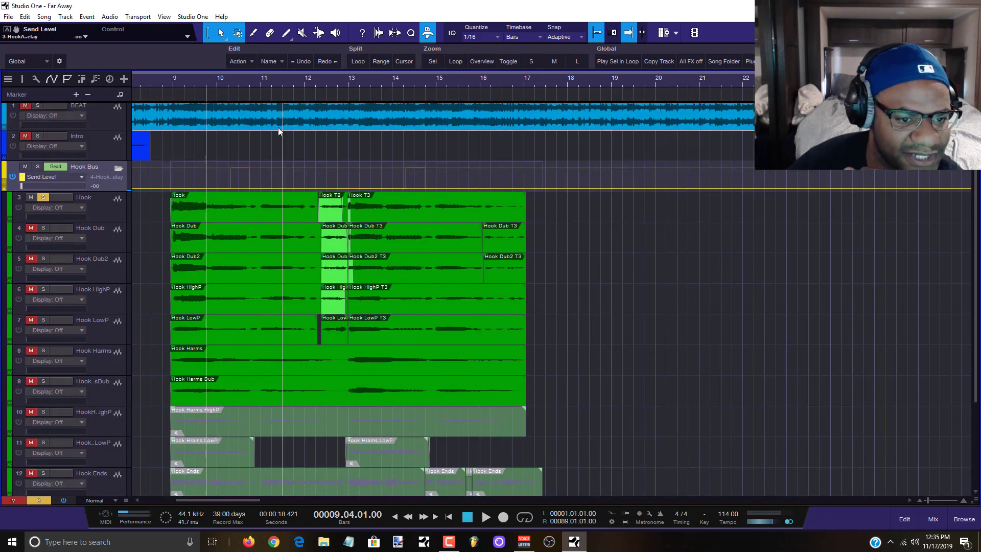
{"action": "left_click", "coordinate": [78, 178]}
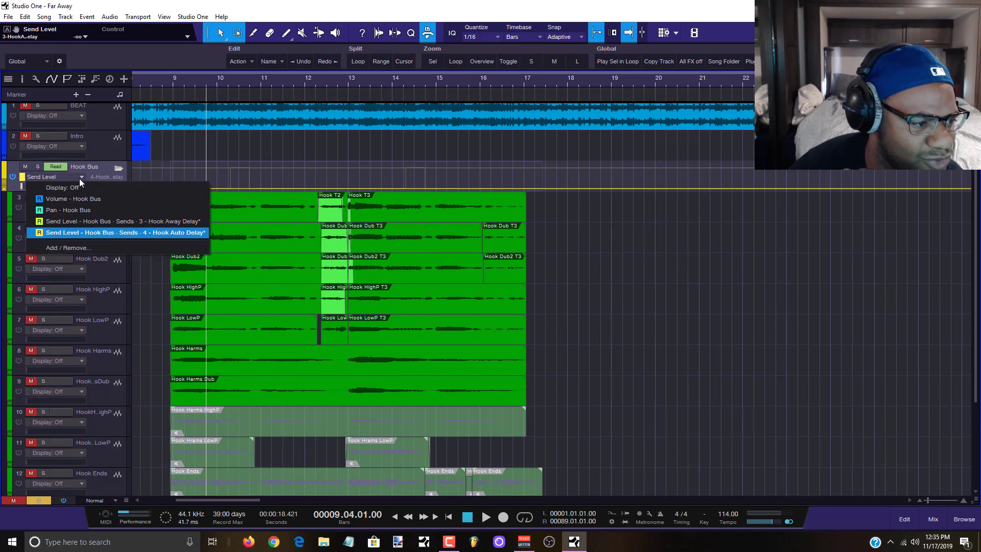
{"action": "left_click", "coordinate": [90, 220]}
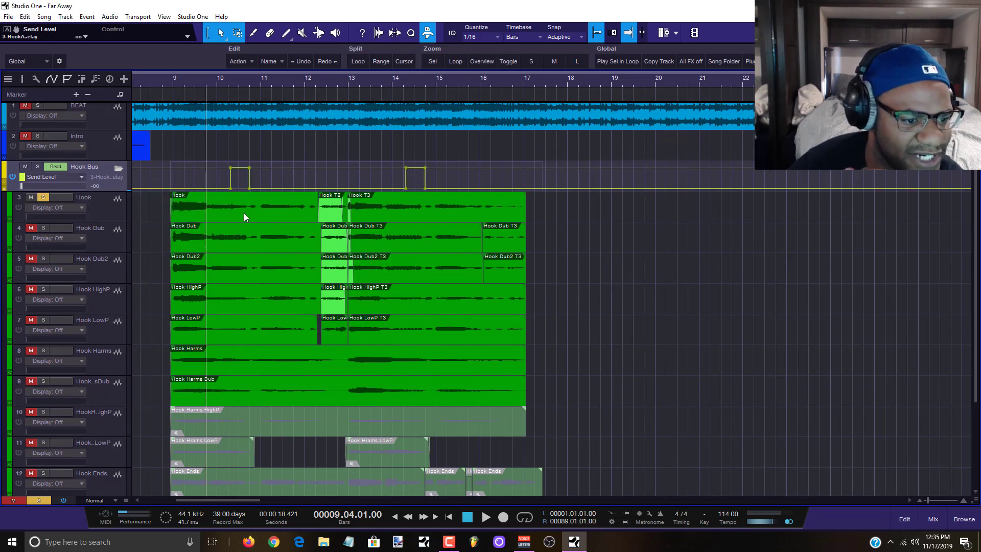
{"action": "key", "text": "space"}
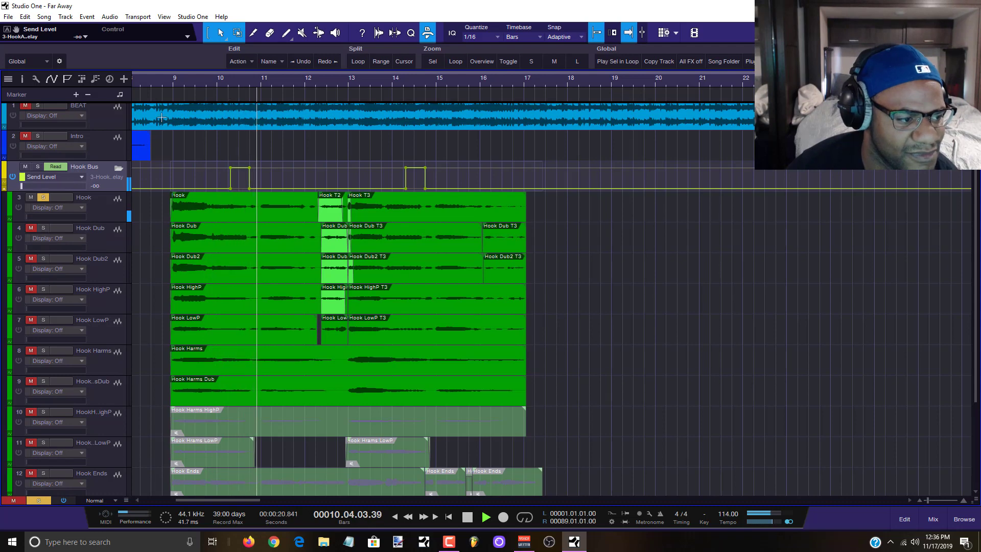
{"action": "key", "text": "space"}
Switch the Hook Bus automation display to the Hook Auto Delay send level and bring the reverb tail's volume automation into view
{"action": "left_click", "coordinate": [47, 174]}
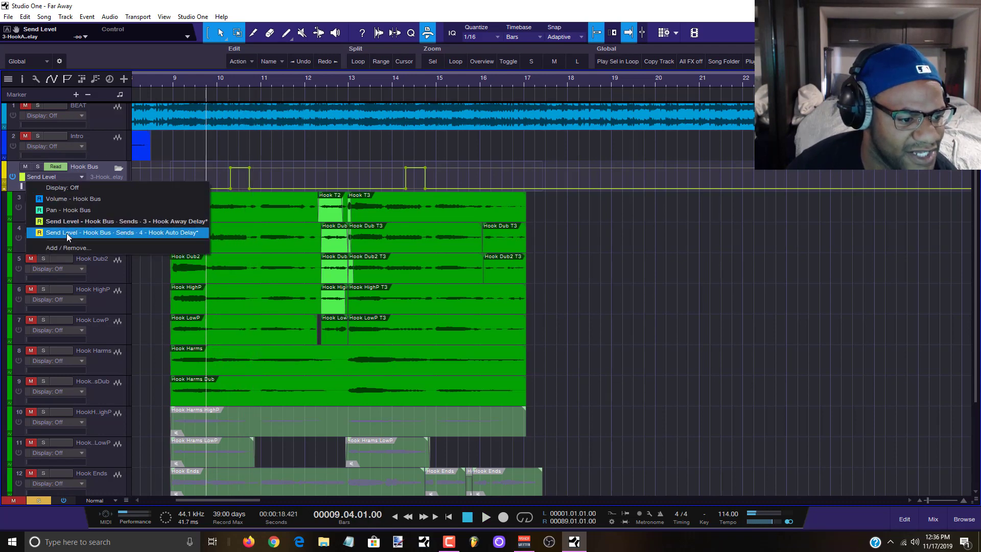
{"action": "left_click", "coordinate": [66, 233]}
{"action": "scroll", "coordinate": [509, 184], "scroll_direction": "down", "scroll_amount": 3}
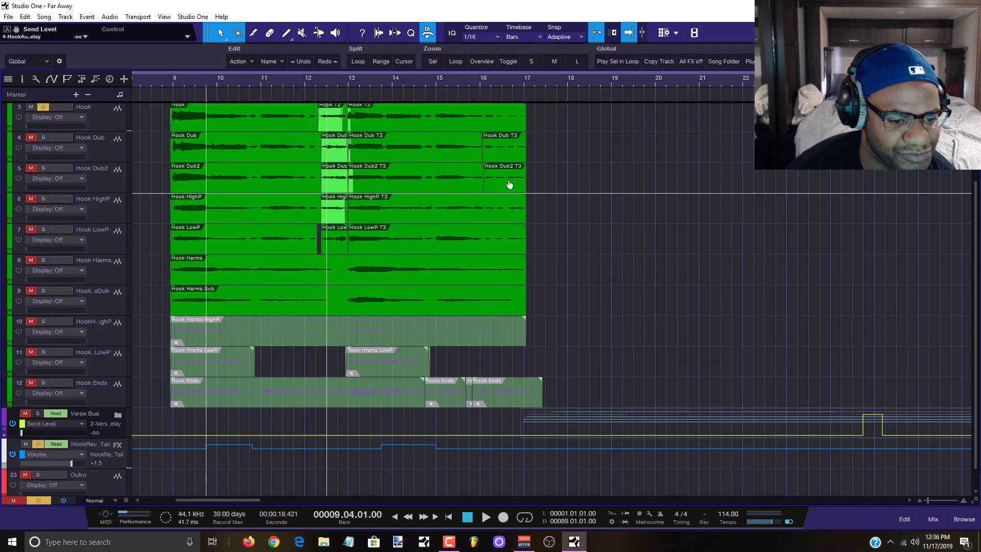
{"action": "scroll", "coordinate": [685, 221], "scroll_direction": "down", "scroll_amount": 1}
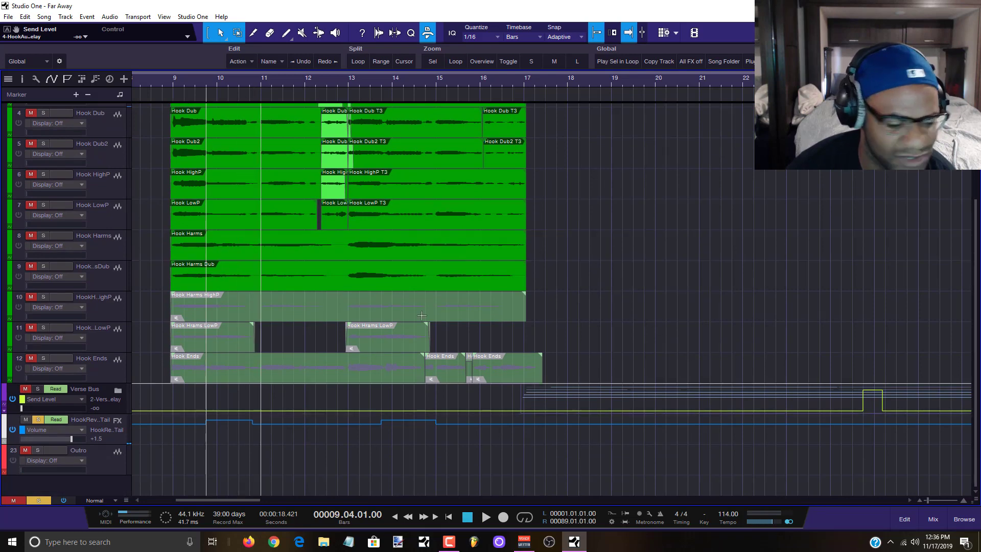
Place the playhead at bar 80 in the last hook and play through the Hook Auto Delay send automation
{"action": "scroll", "coordinate": [637, 249], "scroll_direction": "up", "scroll_amount": 5}
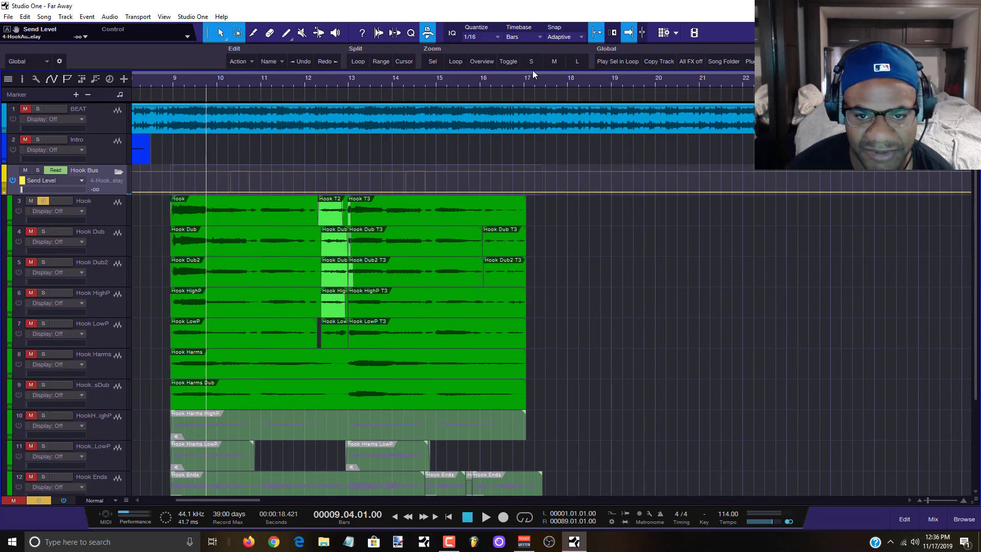
{"action": "scroll", "coordinate": [532, 76], "scroll_direction": "down", "scroll_amount": 5}
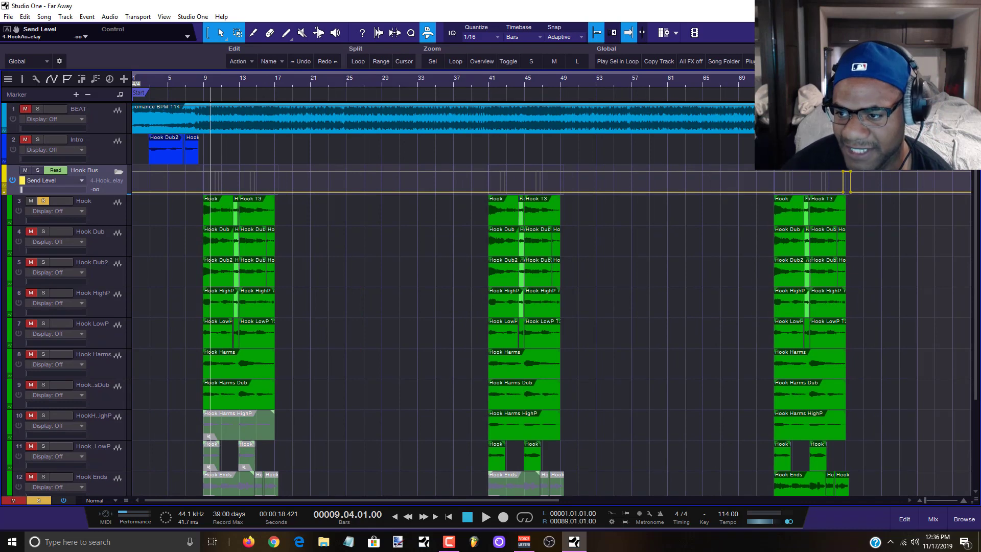
{"action": "left_click", "coordinate": [836, 78]}
{"action": "scroll", "coordinate": [854, 78], "scroll_direction": "up", "scroll_amount": 5}
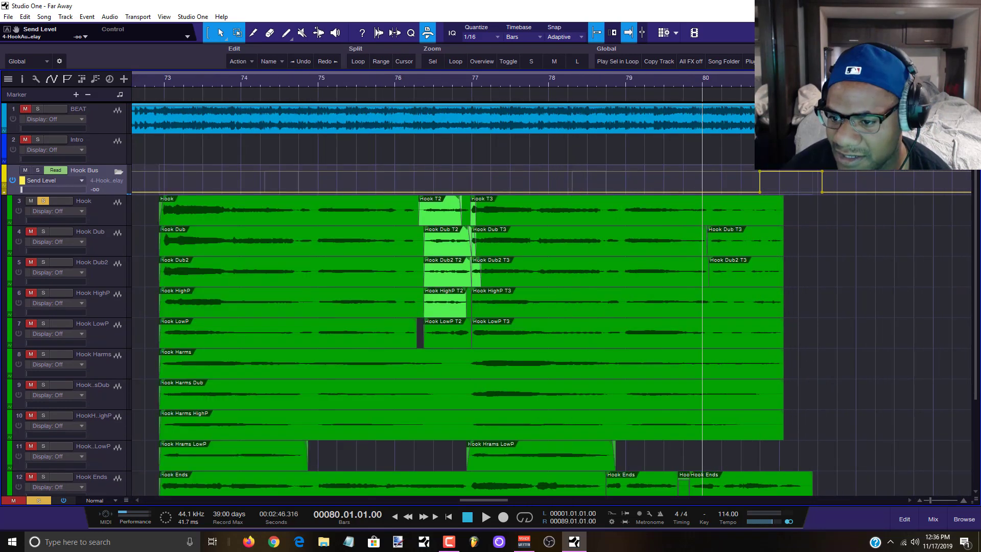
{"action": "key", "text": "space"}
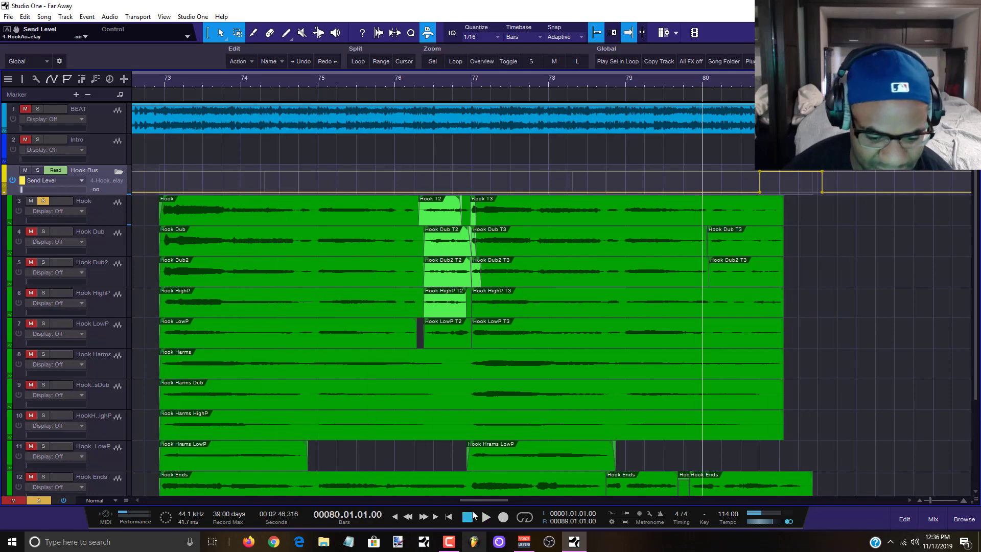
Switch the Hook Bus automation display to the Hook Away Delay send level and play the second hook's first delay throw from 42.02
{"action": "left_click_drag", "start_coordinate": [468, 500], "coordinate": [331, 465]}
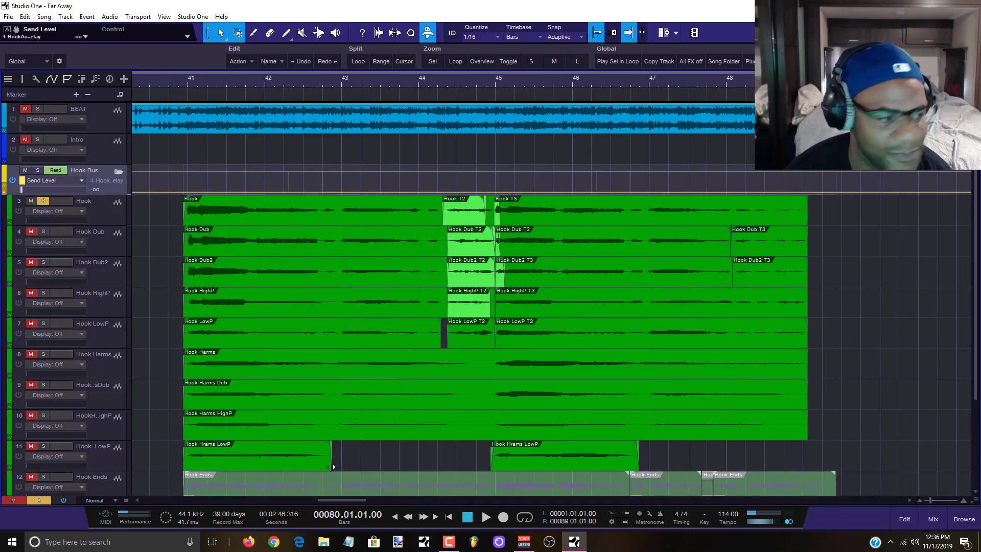
{"action": "left_click", "coordinate": [80, 180]}
{"action": "left_click", "coordinate": [83, 227]}
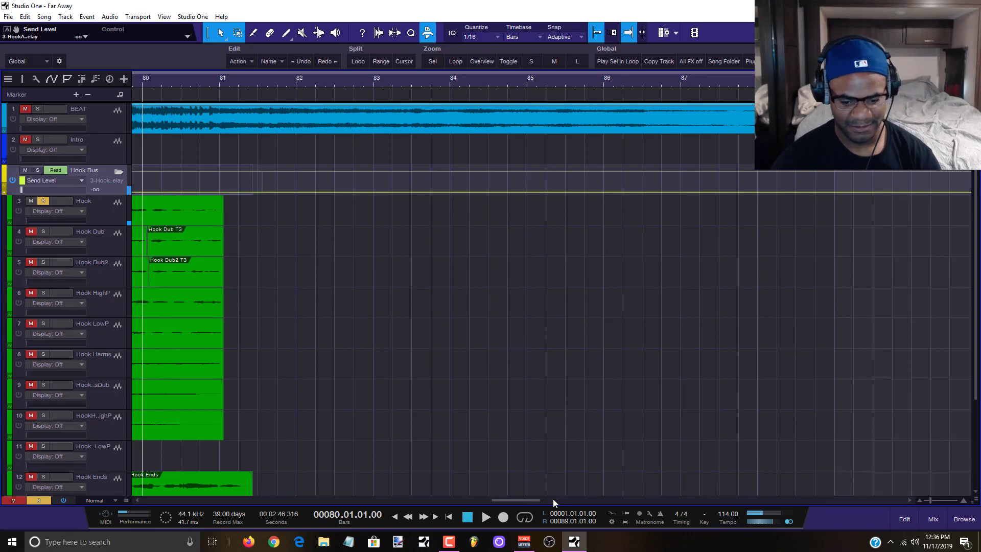
{"action": "left_click_drag", "start_coordinate": [526, 499], "coordinate": [351, 491]}
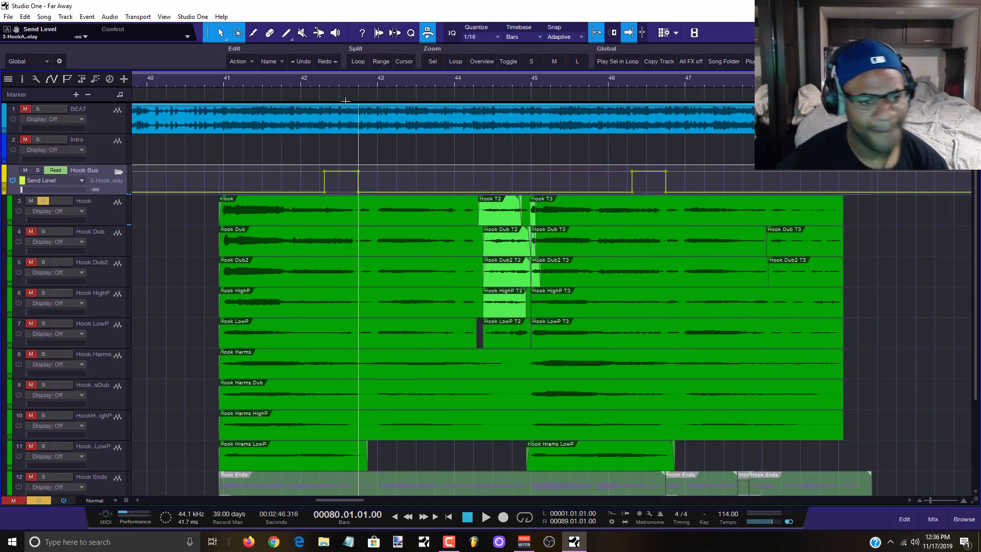
{"action": "left_click", "coordinate": [321, 82]}
{"action": "key", "text": "space"}
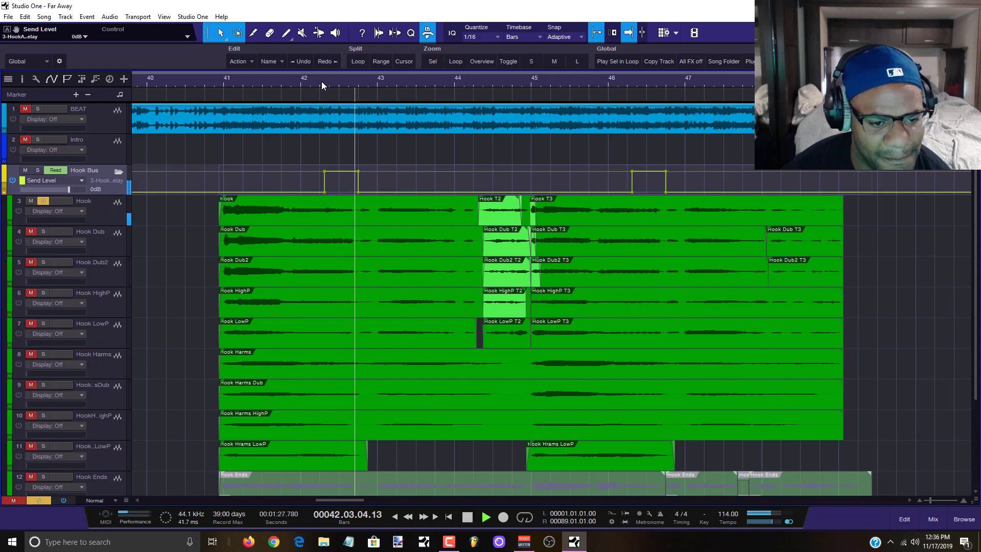
{"action": "key", "text": "space"}
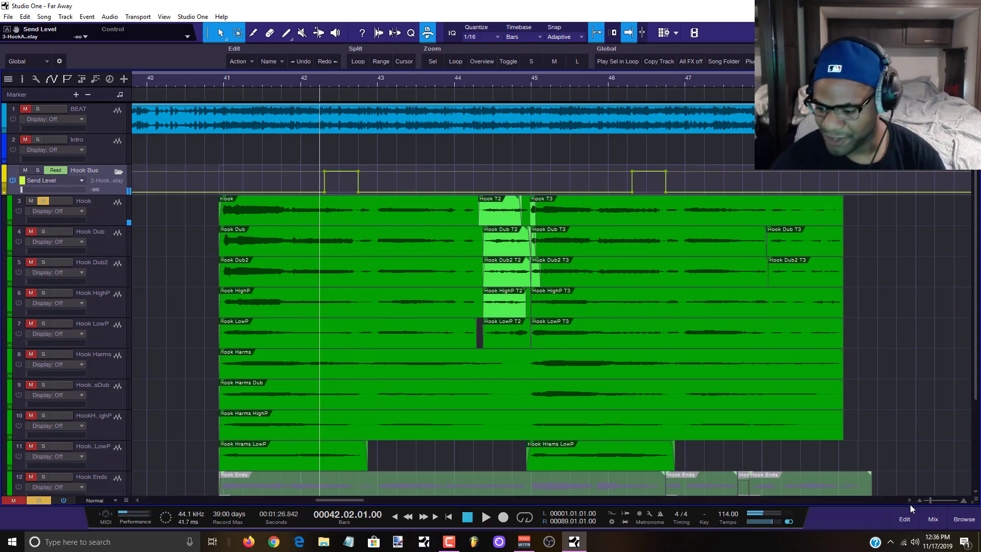
Bring the Hook Reverb Long Tail volume automation into view, play the second hook from 41.03.04 and check which parameter is automated
{"action": "left_click", "coordinate": [925, 513]}
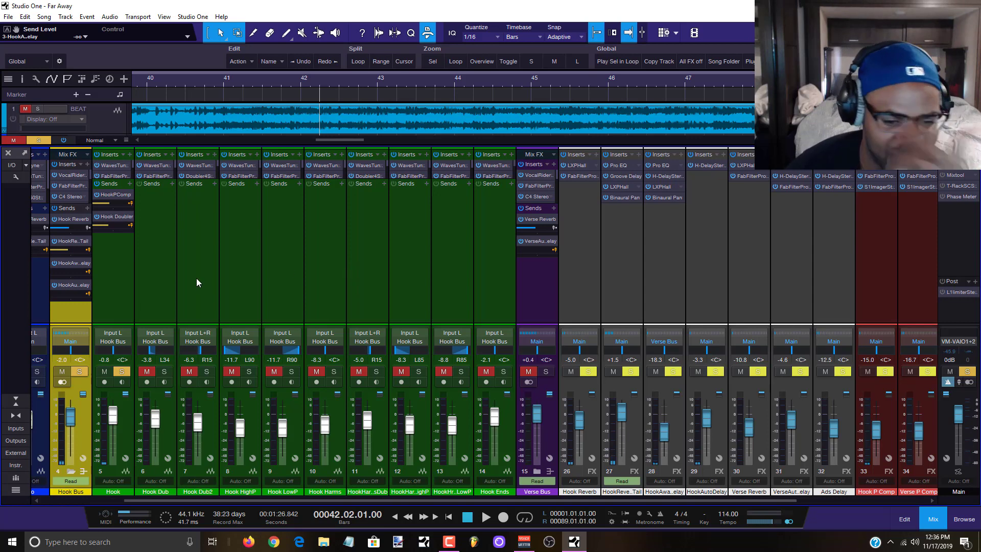
{"action": "left_click", "coordinate": [619, 302]}
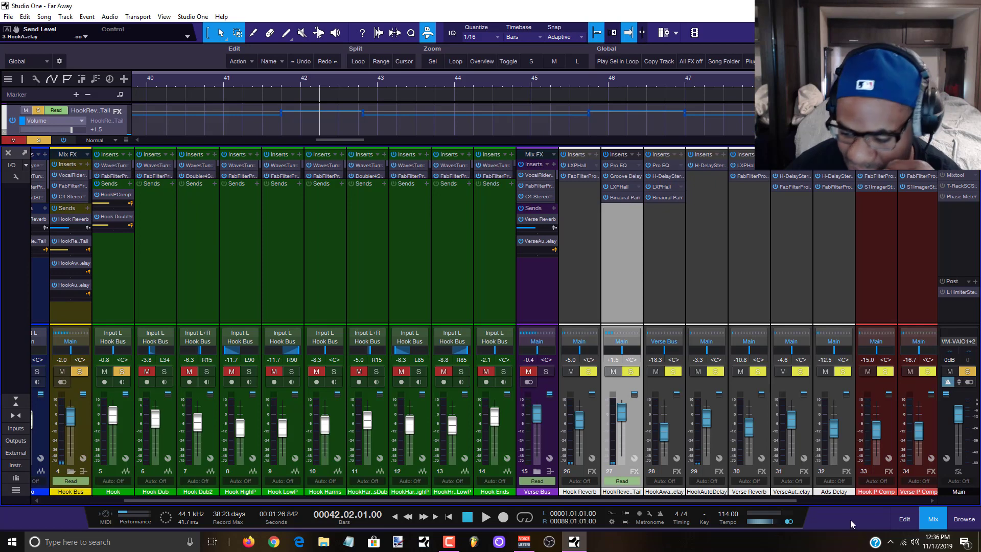
{"action": "left_click", "coordinate": [927, 516]}
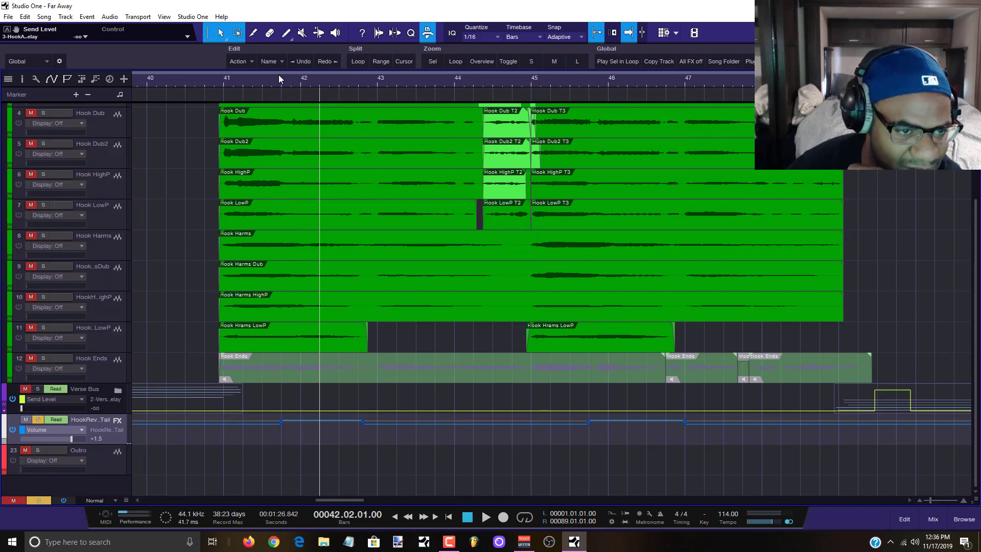
{"action": "scroll", "coordinate": [278, 75], "scroll_direction": "up", "scroll_amount": 4}
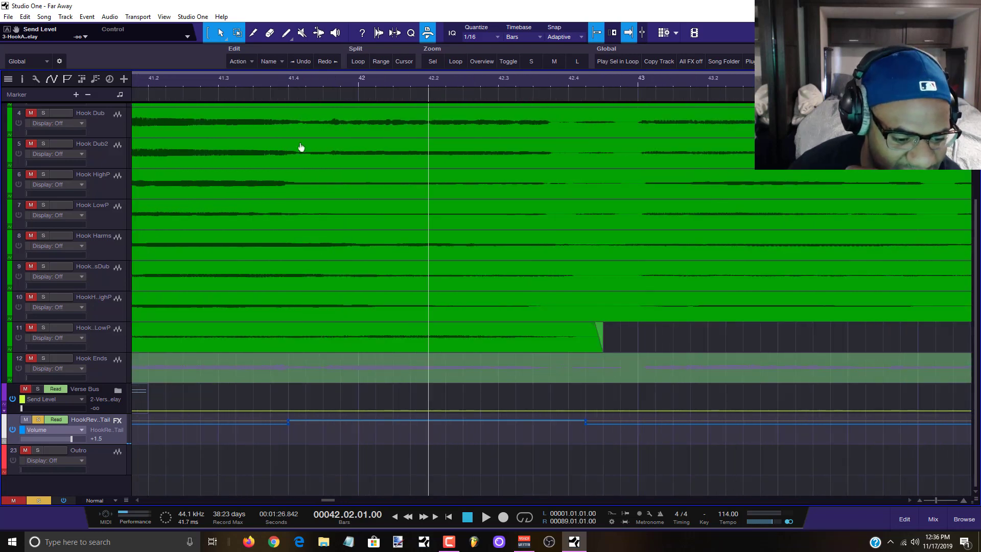
{"action": "left_click", "coordinate": [271, 86]}
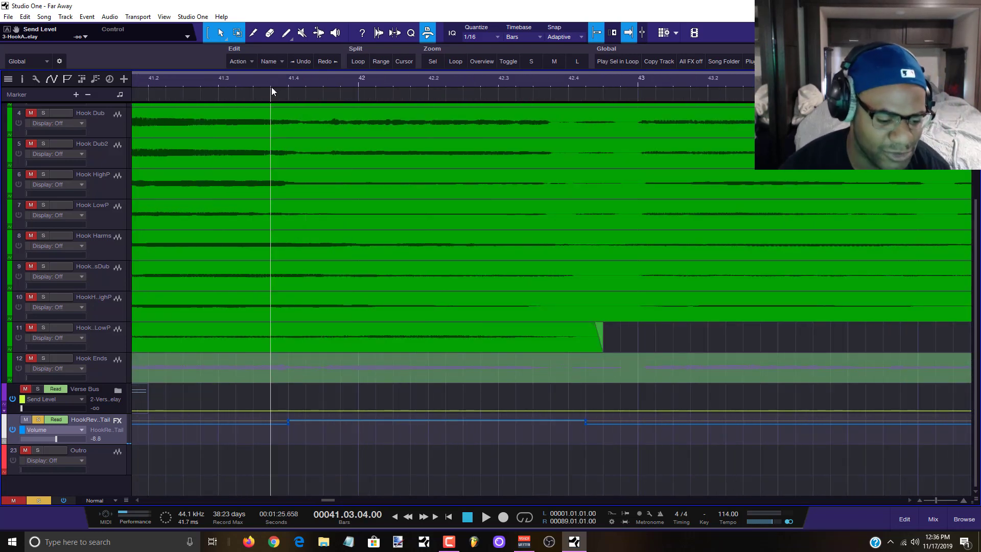
{"action": "key", "text": "space"}
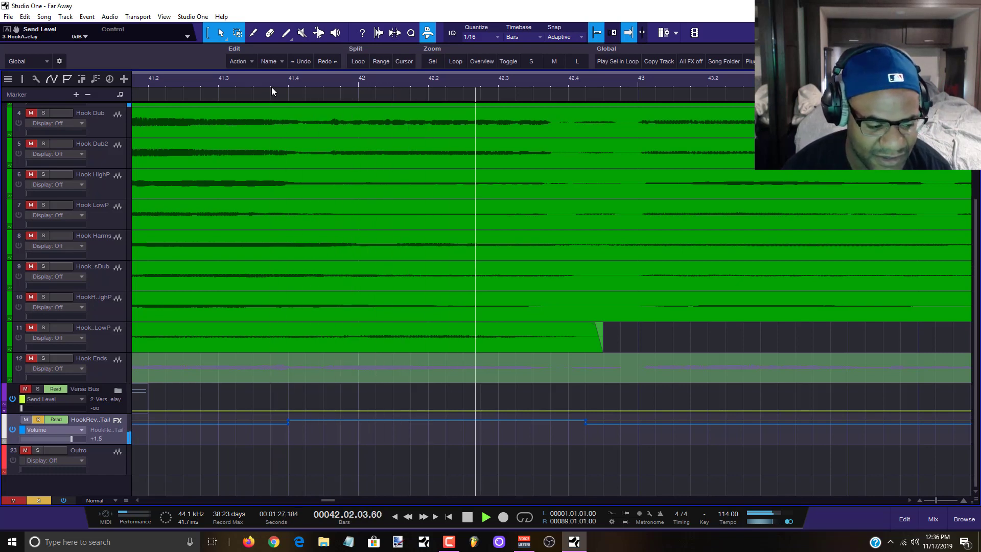
{"action": "key", "text": "space"}
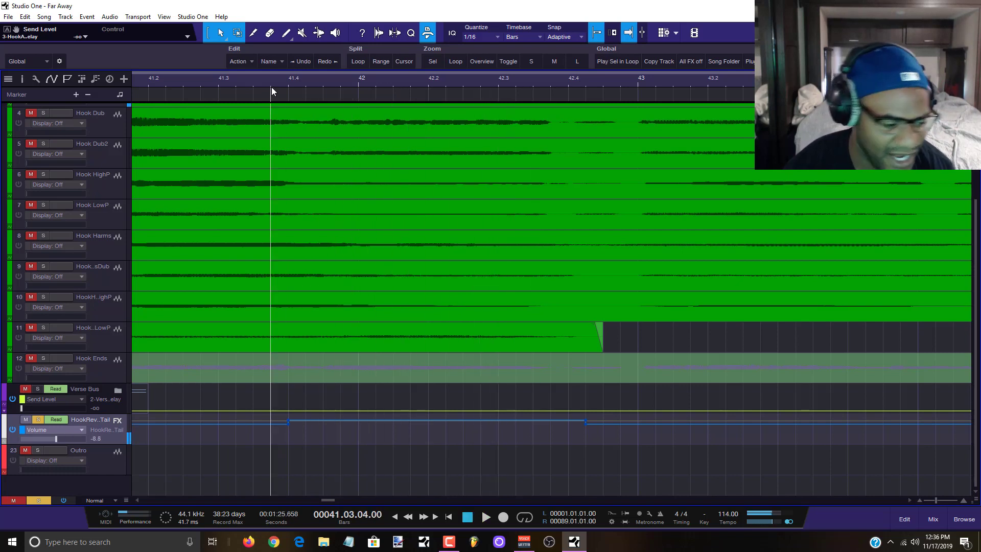
{"action": "left_click", "coordinate": [79, 430]}
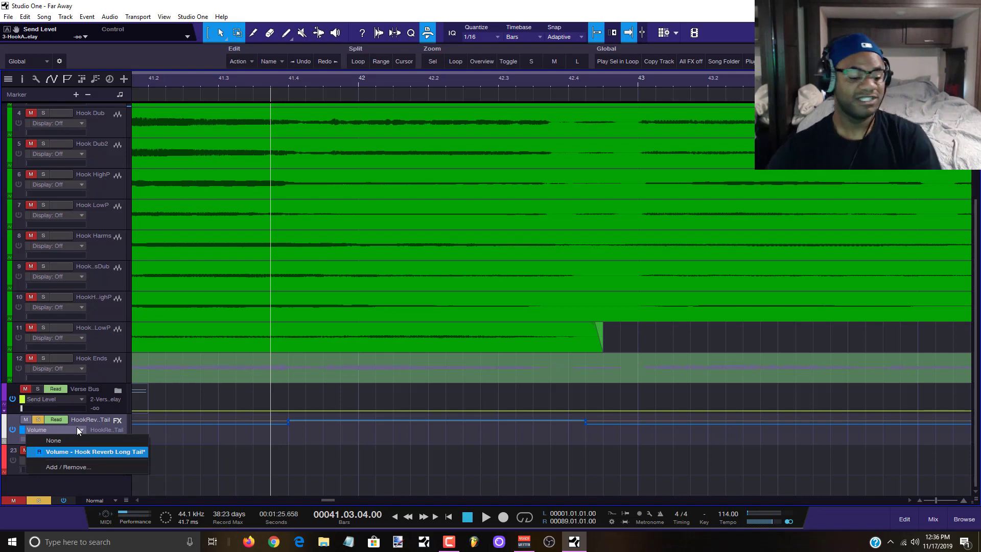
{"action": "left_click", "coordinate": [78, 429]}
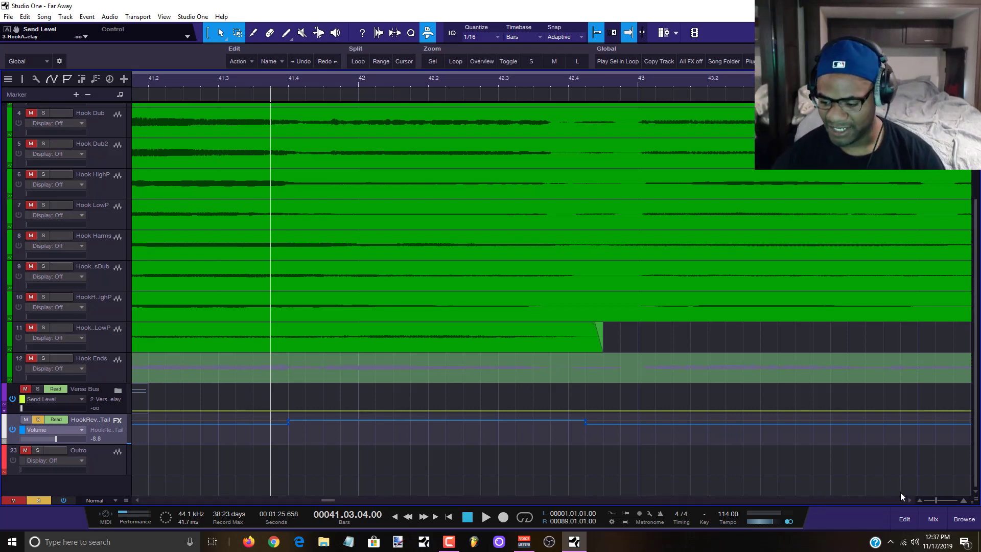
Show the mixer and inspect the Pro EQ and Groove Delay inserts on the Hook Reverb Long Tail channel
{"action": "left_click", "coordinate": [933, 519]}
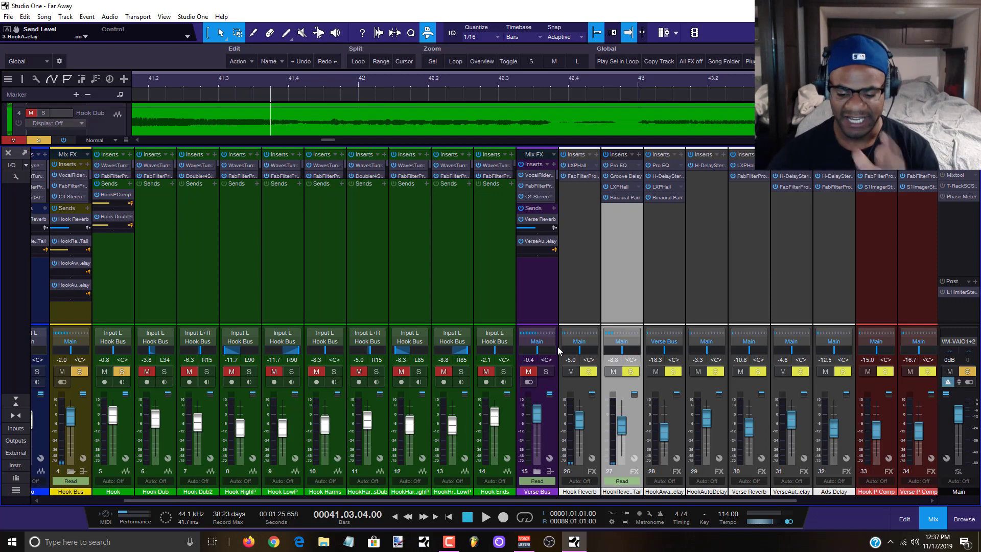
{"action": "left_click", "coordinate": [633, 166]}
{"action": "left_click", "coordinate": [693, 194]}
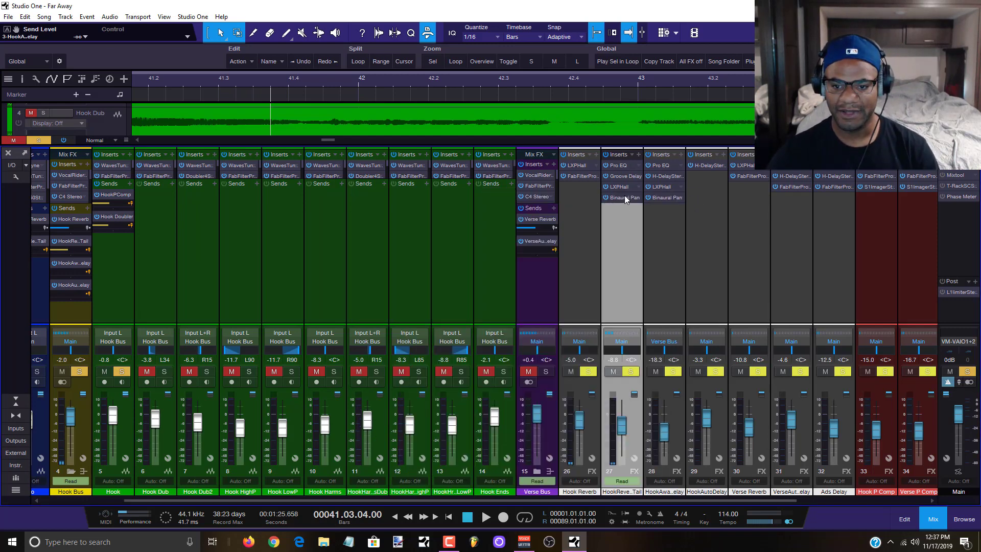
{"action": "left_click", "coordinate": [624, 176]}
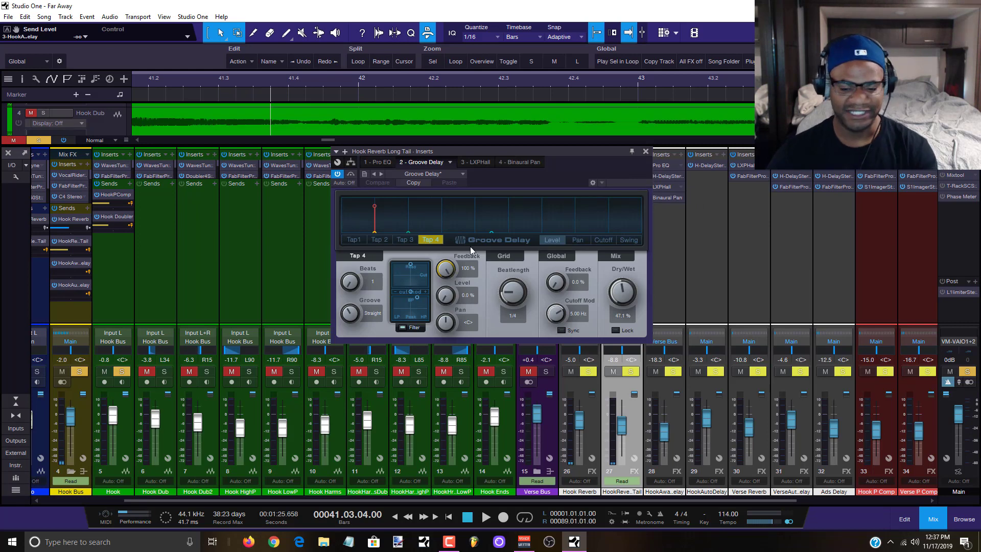
{"action": "left_click", "coordinate": [643, 152]}
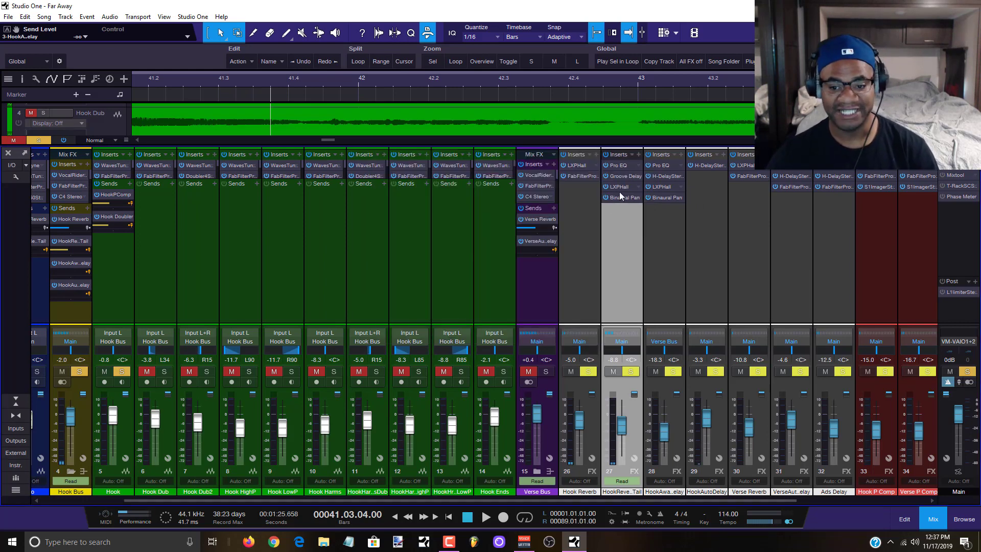
Examine the long tail's LXPHall categories, presets and reverb settings, as well as its Binaural Pan insert, closing both plug-ins
{"action": "left_click", "coordinate": [619, 187]}
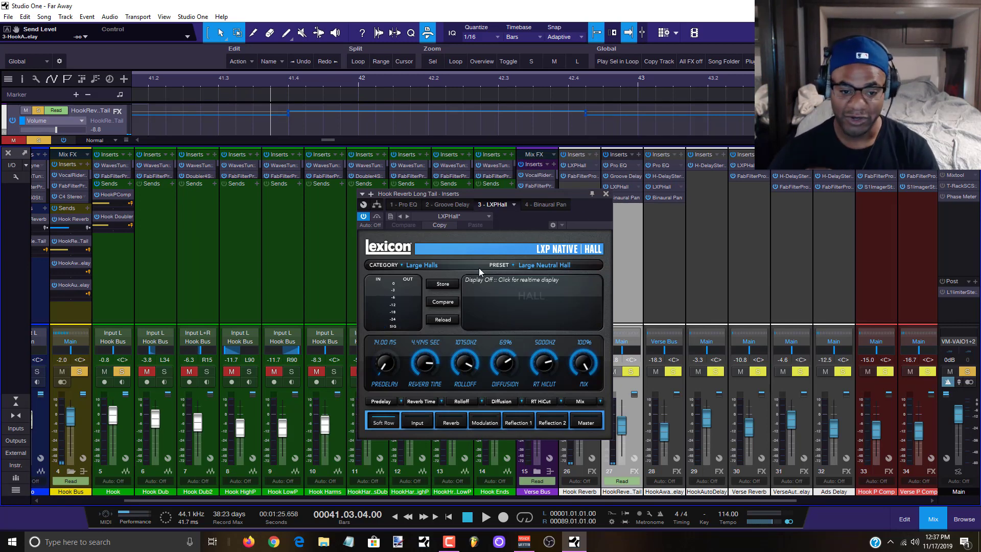
{"action": "left_click", "coordinate": [411, 264]}
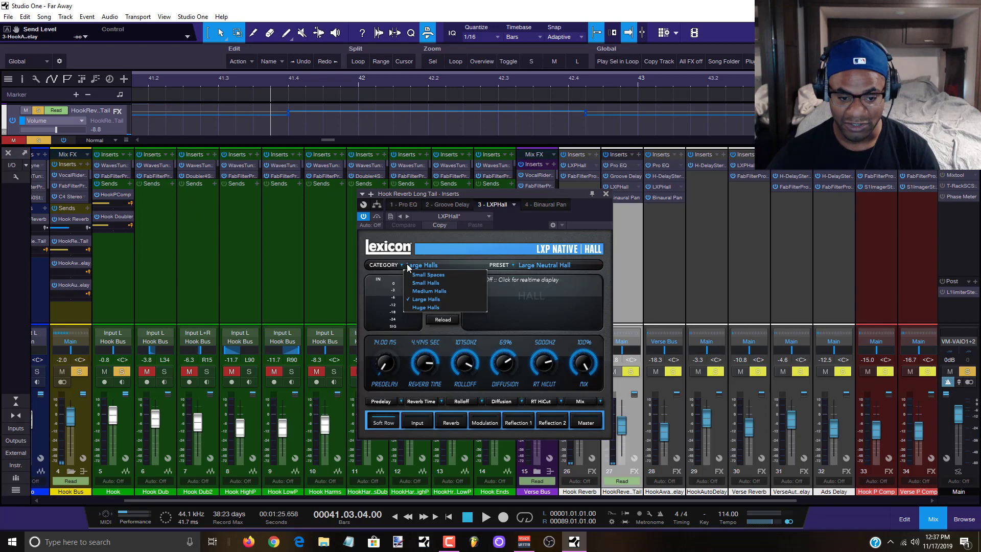
{"action": "left_click", "coordinate": [508, 265]}
{"action": "left_click", "coordinate": [514, 265]}
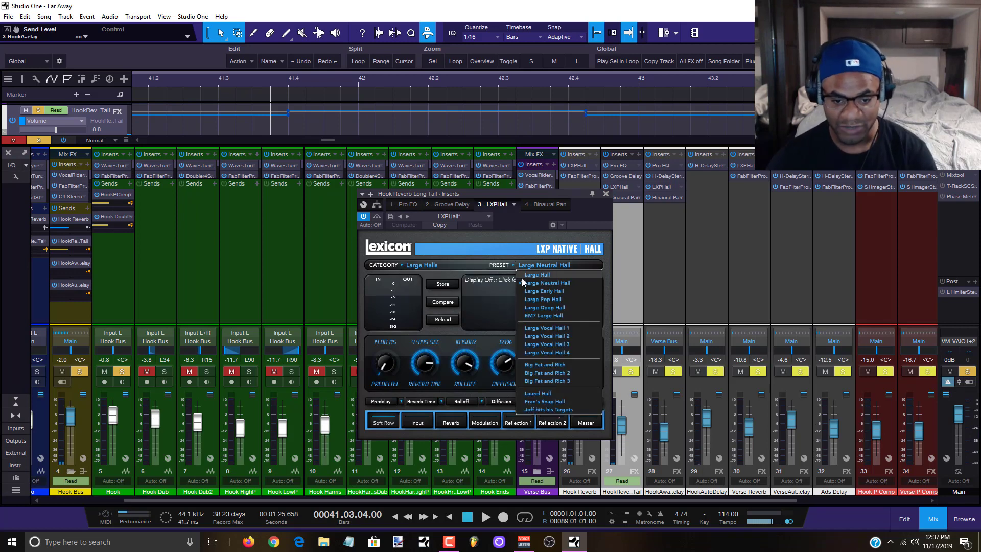
{"action": "left_click", "coordinate": [461, 263]}
{"action": "left_click", "coordinate": [402, 361]}
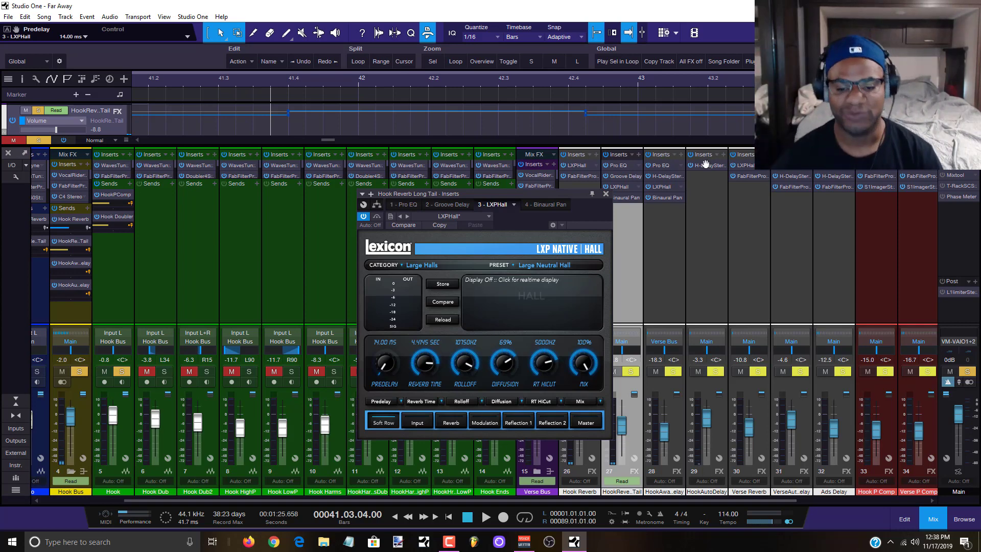
{"action": "left_click", "coordinate": [606, 194]}
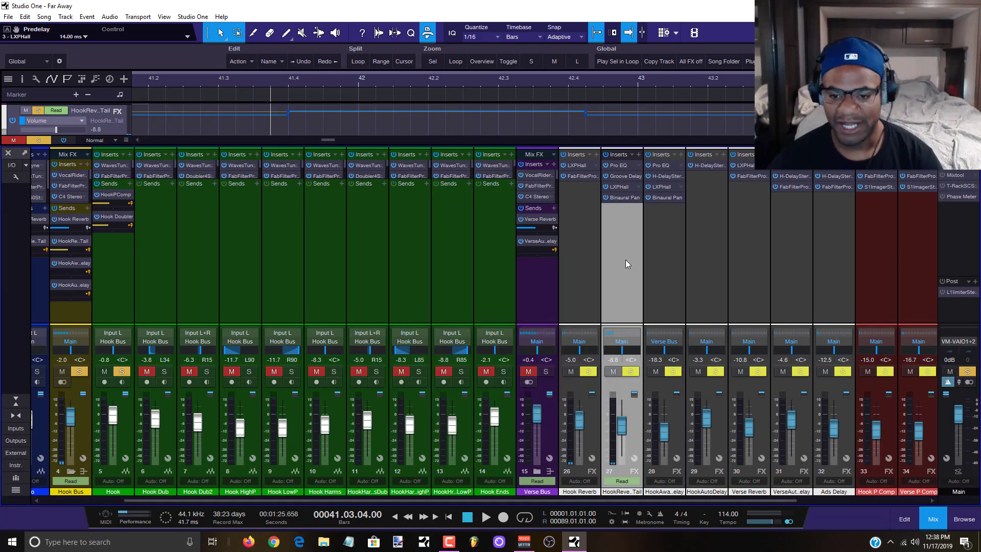
{"action": "left_click", "coordinate": [621, 201]}
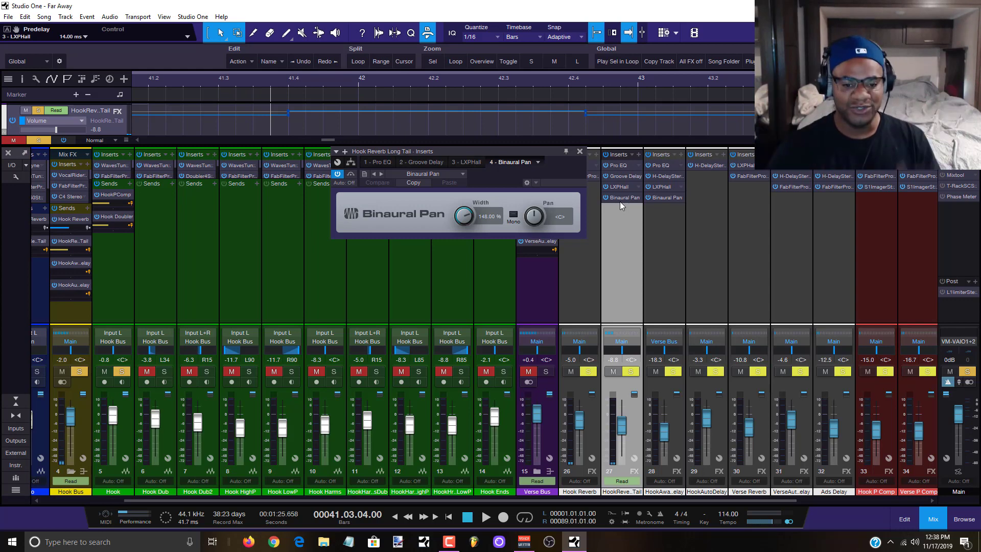
{"action": "left_click", "coordinate": [579, 152]}
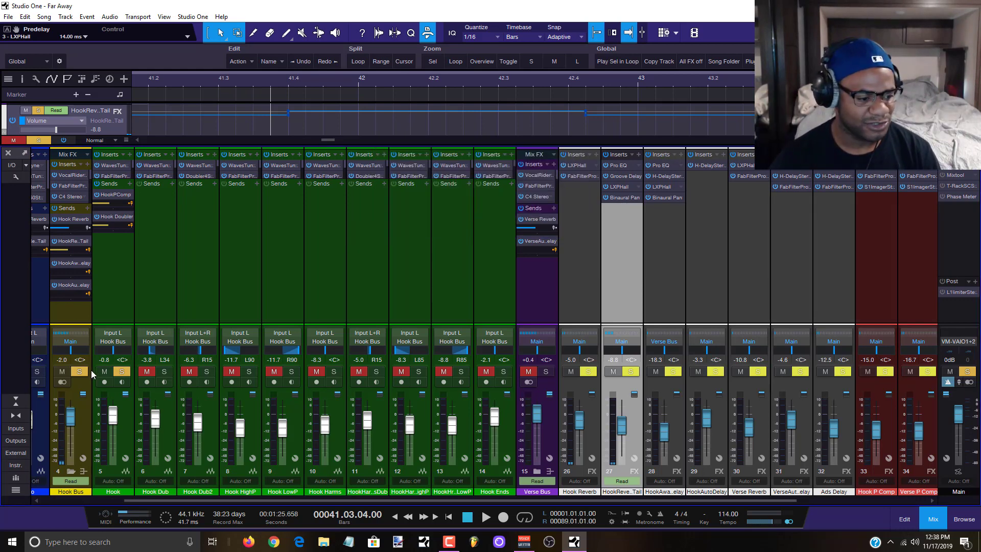
Unmute all hook tracks from Hook Dub to Hook Ends, solo the Hook Bus again and play the passage twice
{"action": "left_click", "coordinate": [79, 371]}
{"action": "left_click", "coordinate": [144, 375]}
{"action": "left_click_drag", "start_coordinate": [146, 372], "coordinate": [486, 372]}
{"action": "left_click", "coordinate": [80, 371]}
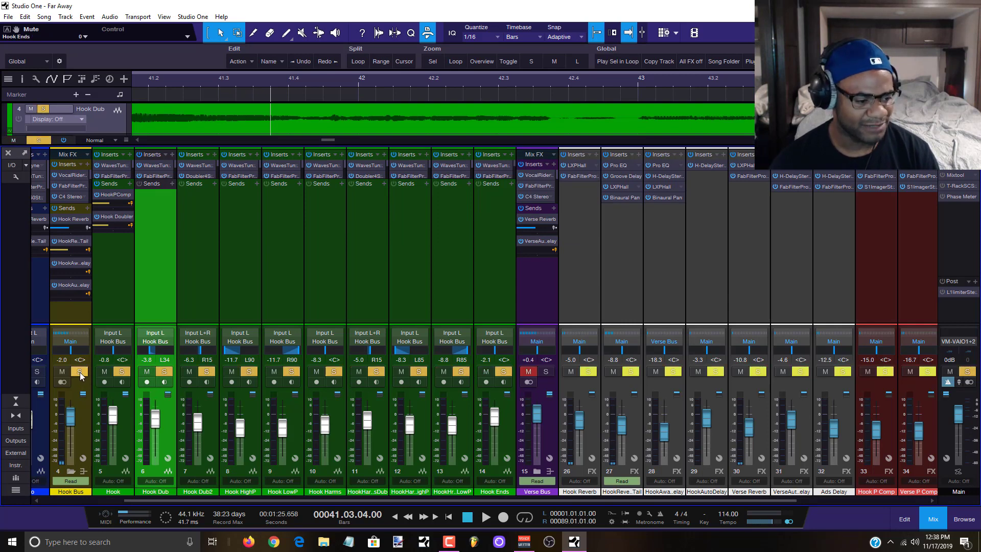
{"action": "key", "text": "space"}
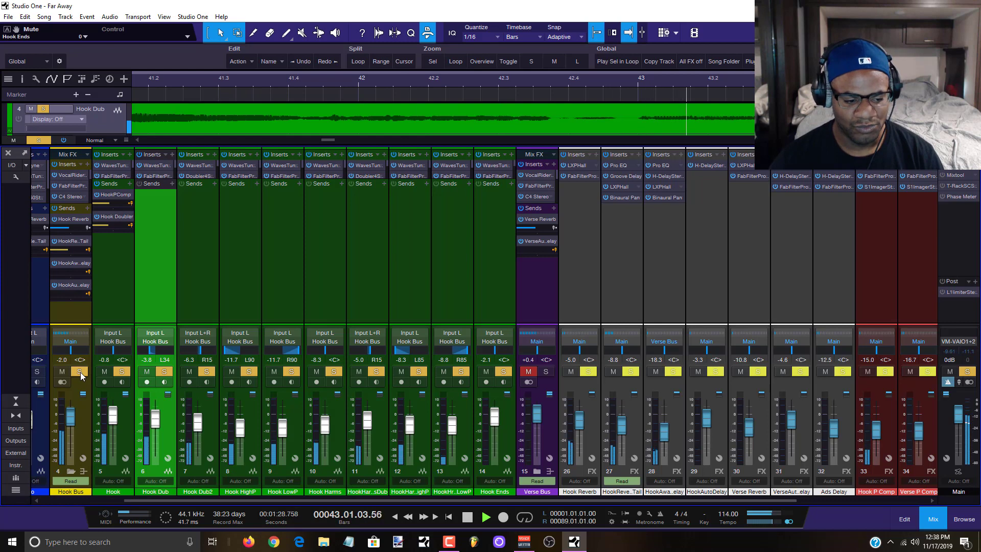
{"action": "key", "text": "space"}
{"action": "key", "text": "space"}
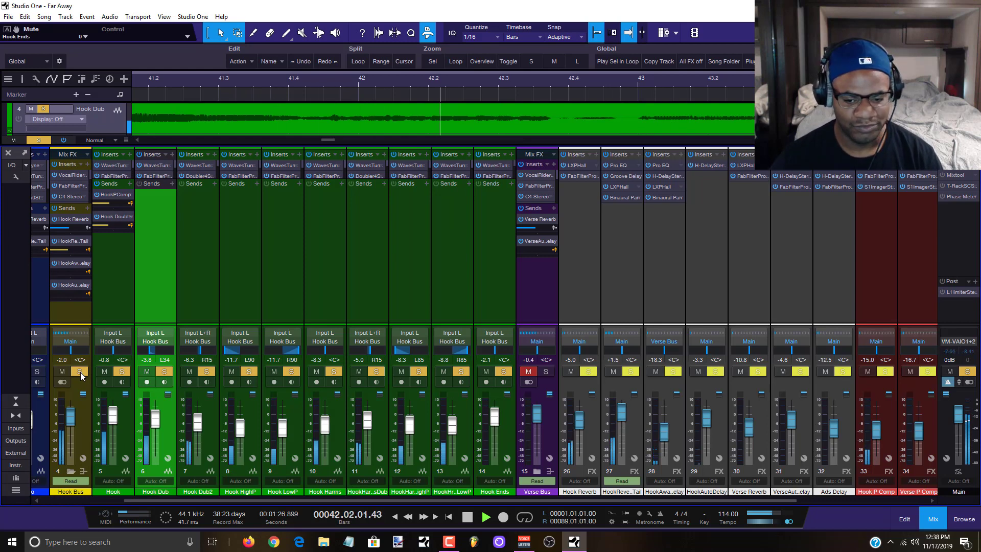
{"action": "key", "text": "space"}
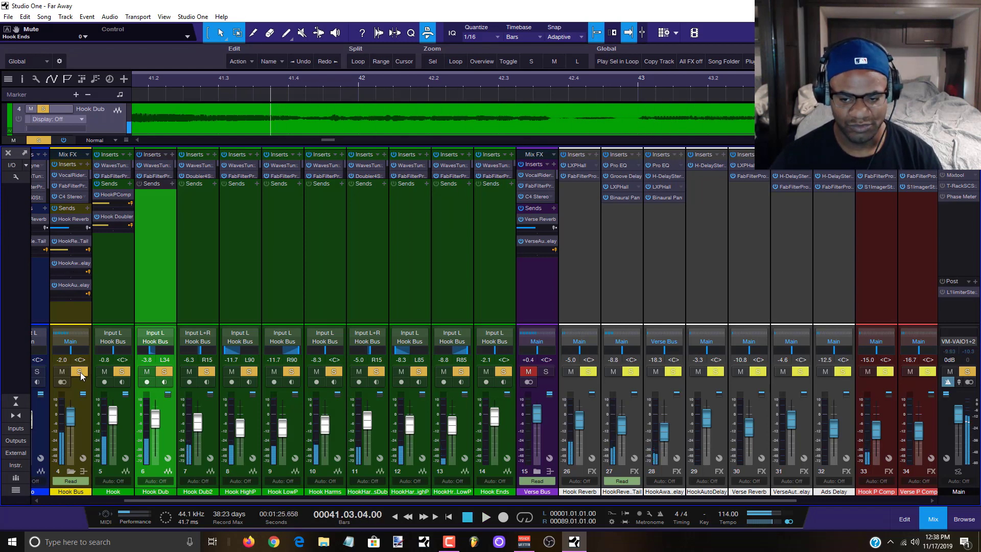
Turn off the Hook Bus solo and play the same hook passage in the full mix
{"action": "left_click", "coordinate": [80, 371]}
{"action": "key", "text": "space"}
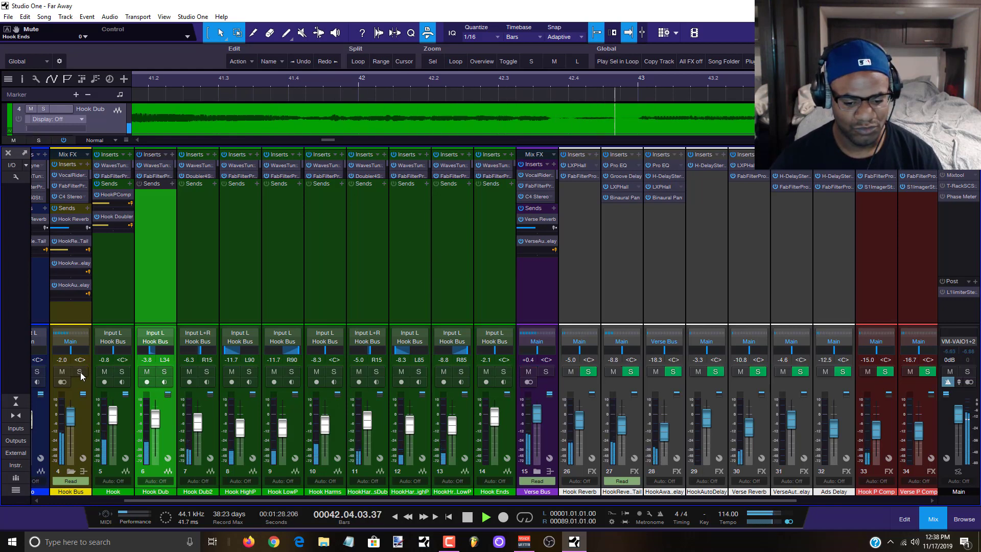
{"action": "key", "text": "space"}
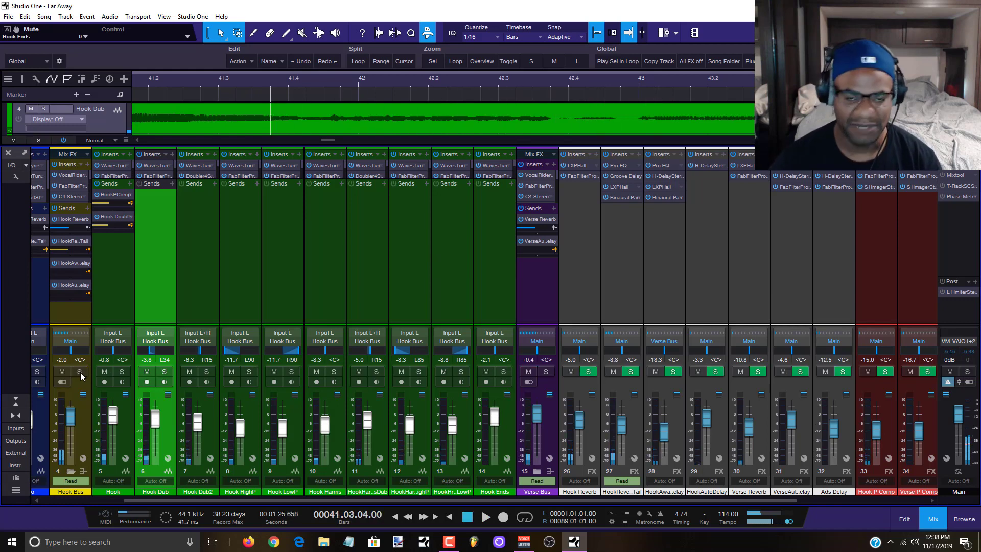
Solo the Hook Bus and play the hook passage, turning the solo off again to replay it in the full mix
{"action": "left_click", "coordinate": [80, 372]}
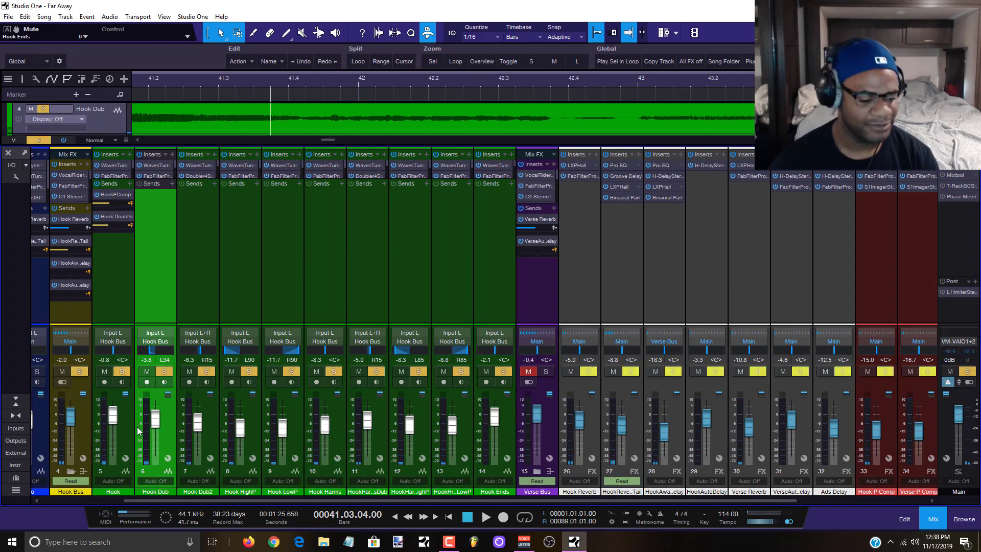
{"action": "left_click_drag", "start_coordinate": [148, 497], "coordinate": [54, 491]}
{"action": "key", "text": "space"}
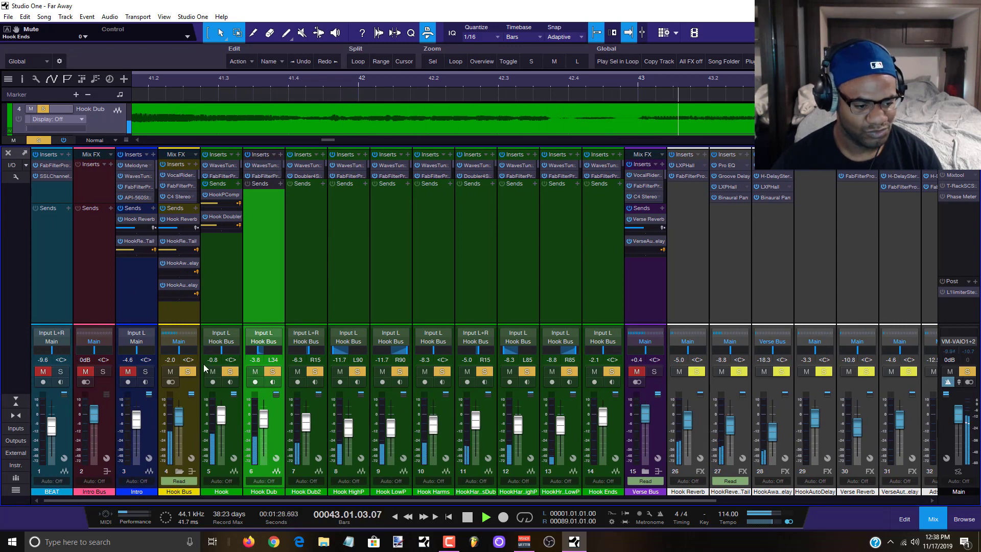
{"action": "left_click", "coordinate": [188, 371]}
{"action": "key", "text": "space"}
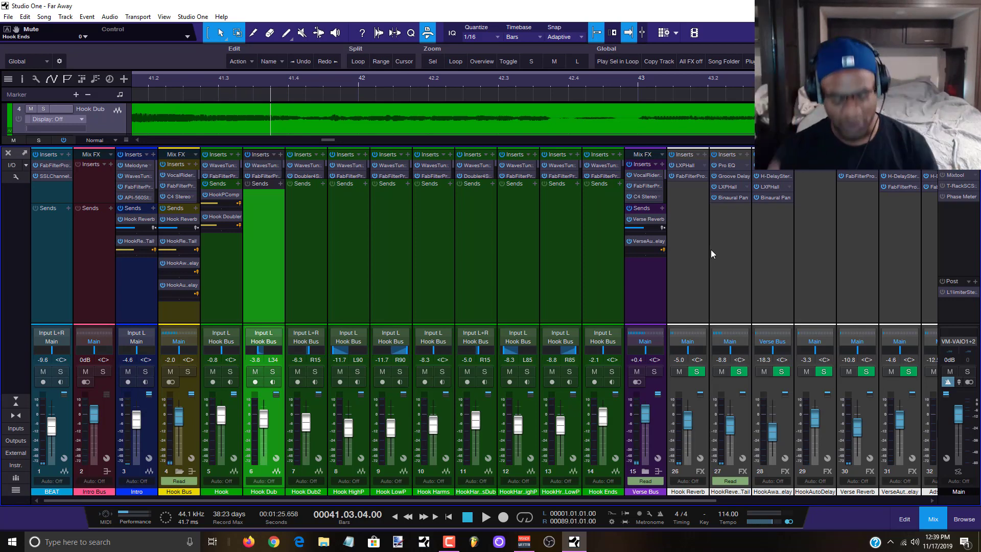
{"action": "key", "text": "space"}
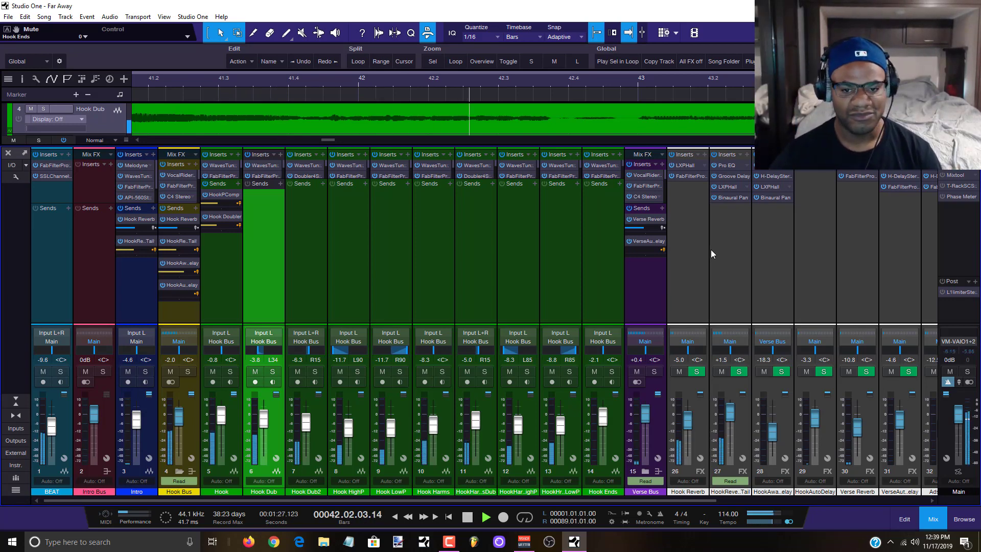
{"action": "key", "text": "space"}
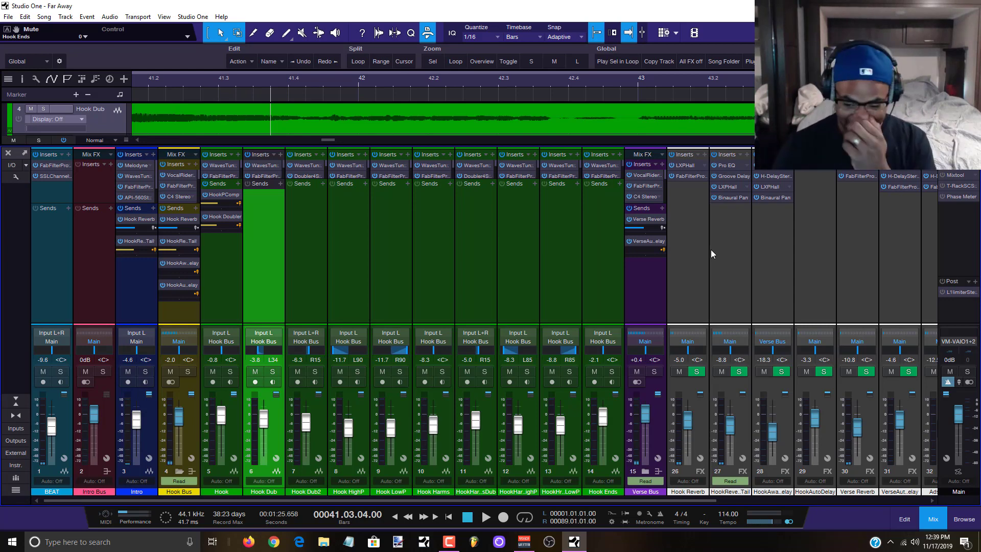
Mute the Hook Reverb and Hook Reverb Long Tail channels and play the hook passage, soloing the Hook Bus during playback
{"action": "left_click", "coordinate": [781, 216]}
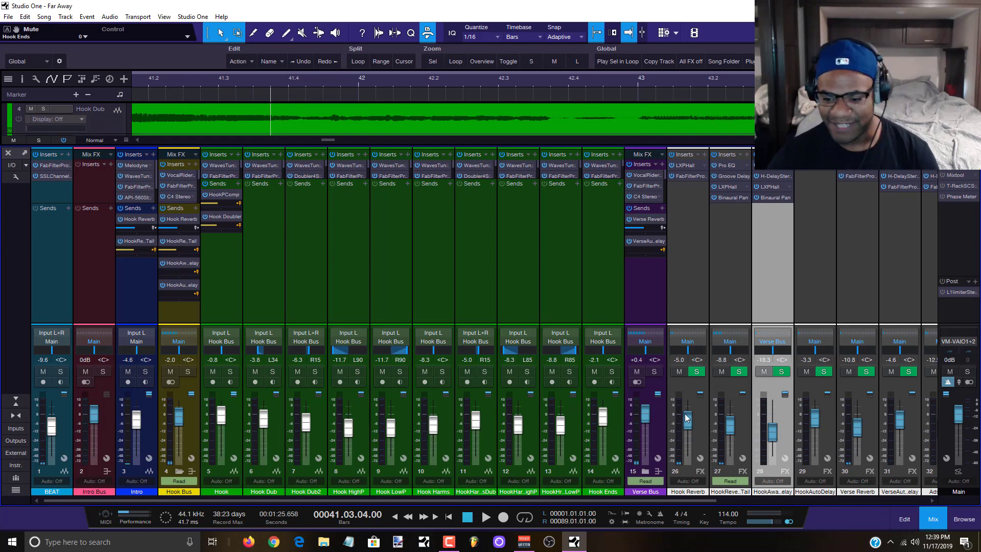
{"action": "left_click", "coordinate": [722, 371]}
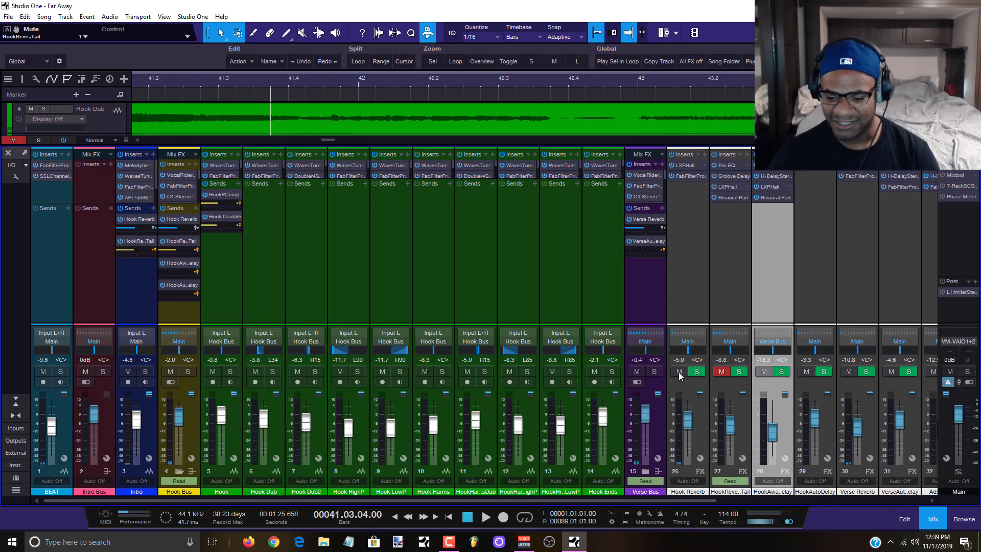
{"action": "left_click", "coordinate": [678, 372]}
{"action": "key", "text": "space"}
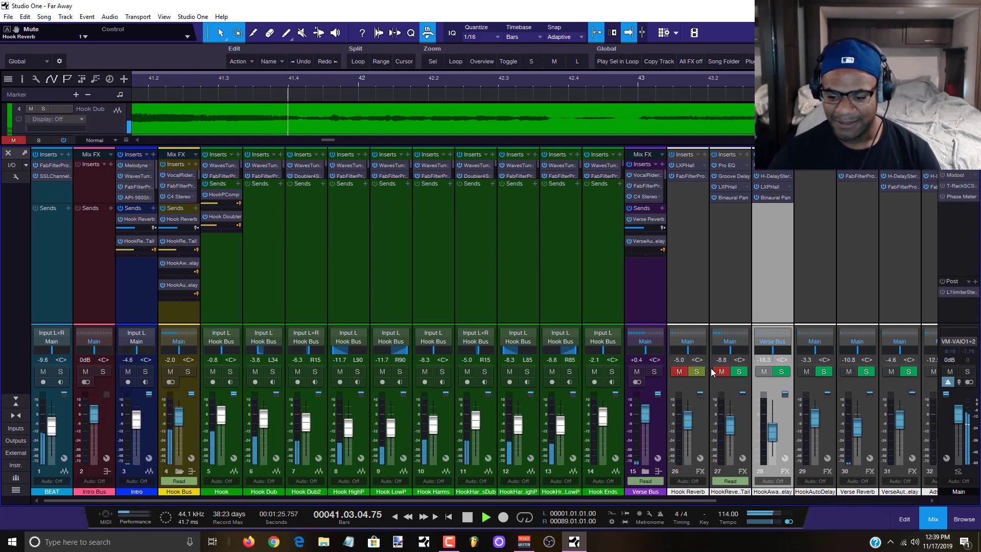
{"action": "left_click", "coordinate": [187, 372]}
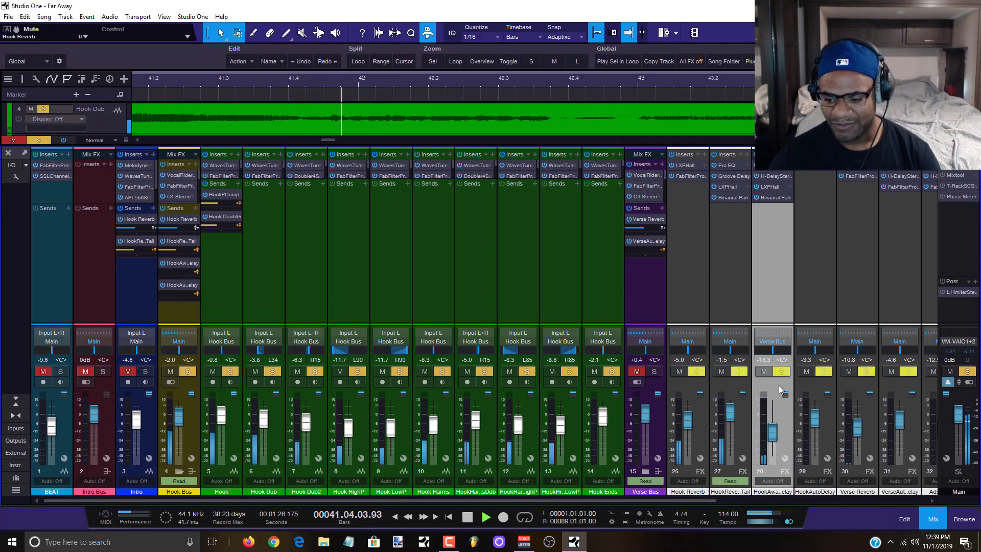
{"action": "key", "text": "space"}
{"action": "left_click", "coordinate": [732, 377]}
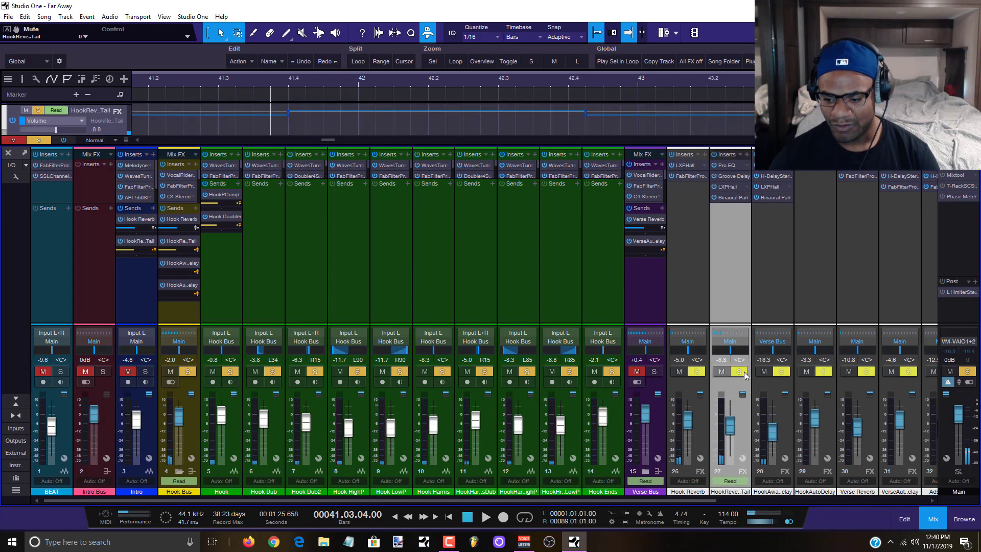
Turn off the Hook Bus solo, also mute the Hook Away Delay channel and play the passage in the full mix
{"action": "left_click", "coordinate": [188, 374]}
{"action": "left_click", "coordinate": [682, 373]}
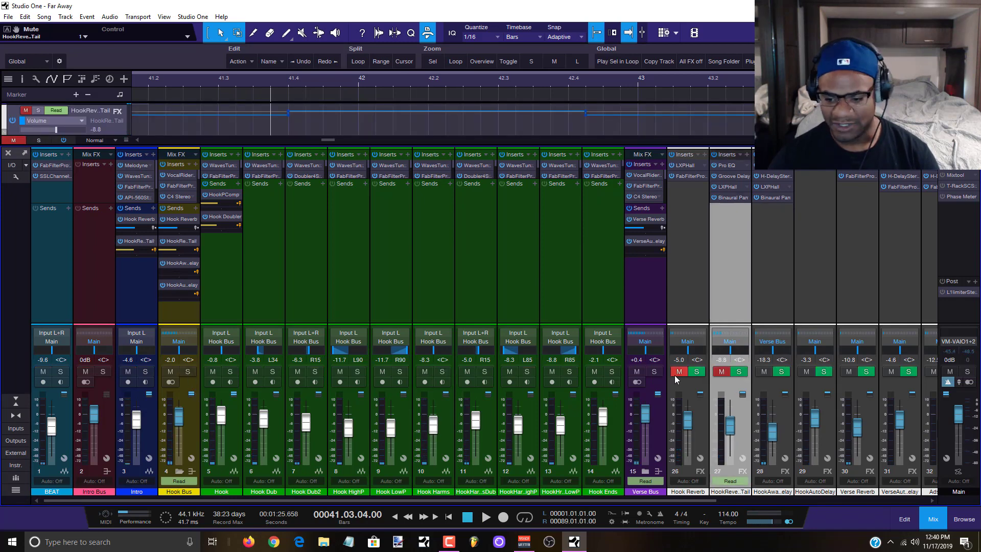
{"action": "left_click", "coordinate": [723, 372]}
{"action": "left_click", "coordinate": [769, 372]}
{"action": "key", "text": "space"}
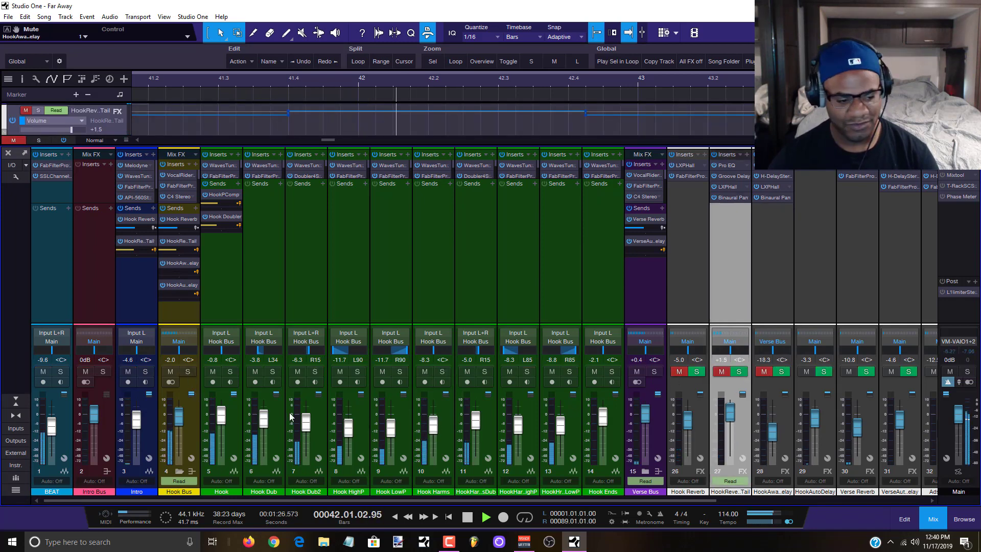
{"action": "key", "text": "space"}
Compare the passage without reverbs and away delay, playing it with the Hook Bus soloed and again in the full mix
{"action": "left_click", "coordinate": [190, 372]}
{"action": "key", "text": "space"}
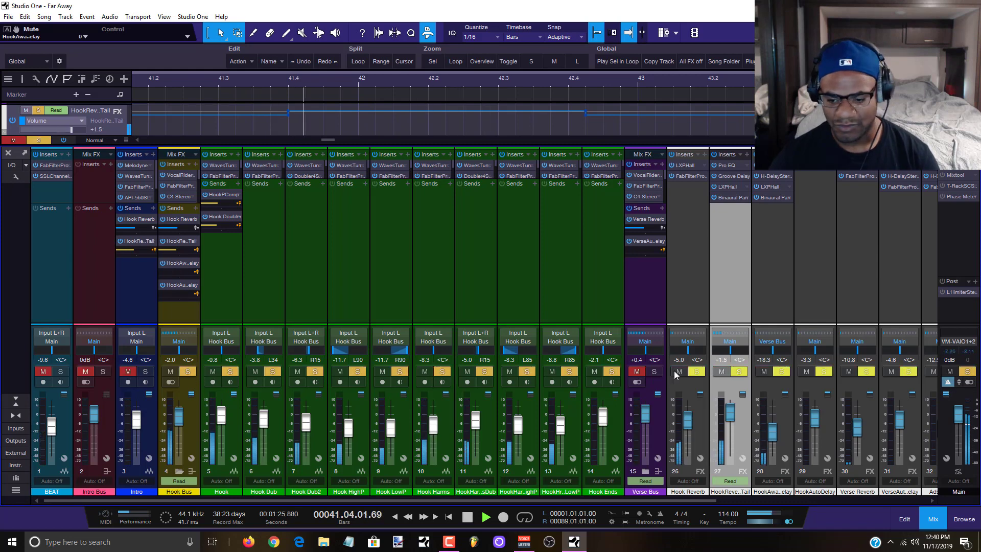
{"action": "key", "text": "space"}
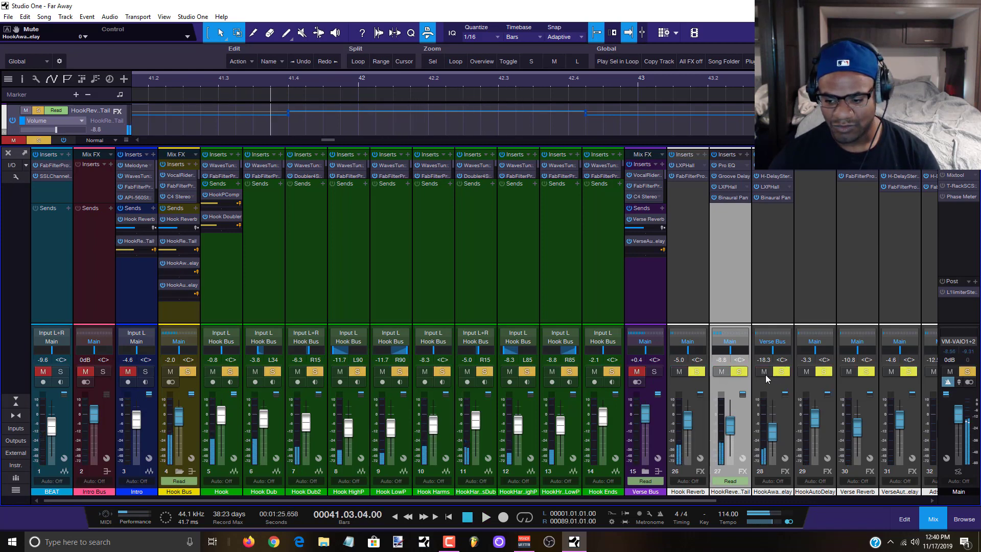
{"action": "key", "text": "space"}
{"action": "left_click", "coordinate": [188, 372]}
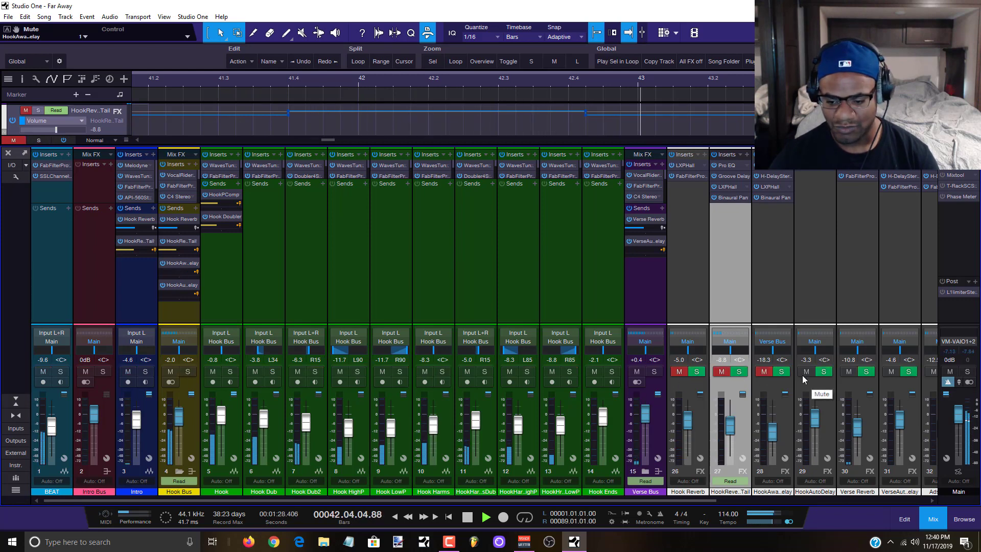
{"action": "key", "text": "space"}
{"action": "key", "text": "space"}
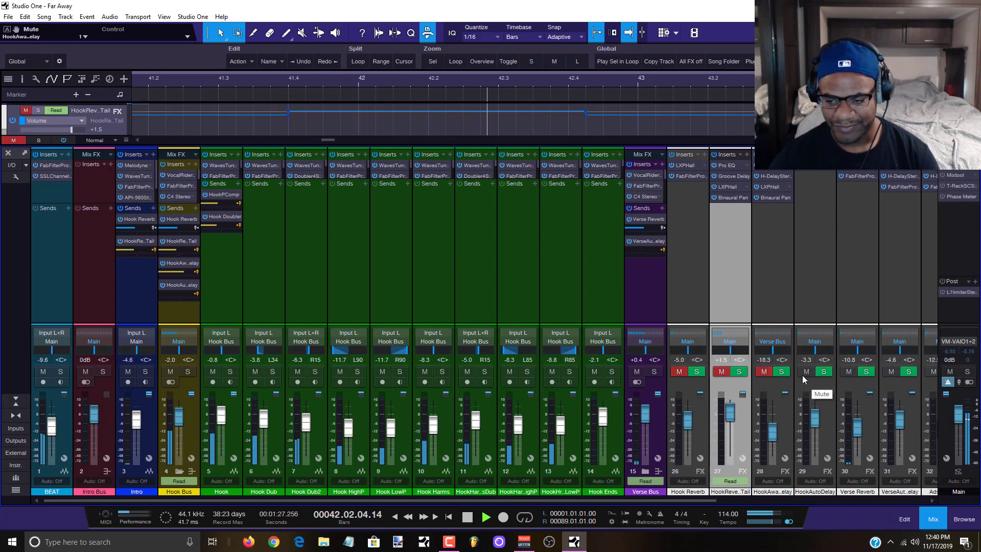
{"action": "key", "text": "space"}
Inspect the Pro EQ and H-Delay Stereo inserts on the Hook Away Delay channel, closing each plug-in
{"action": "left_click", "coordinate": [755, 243]}
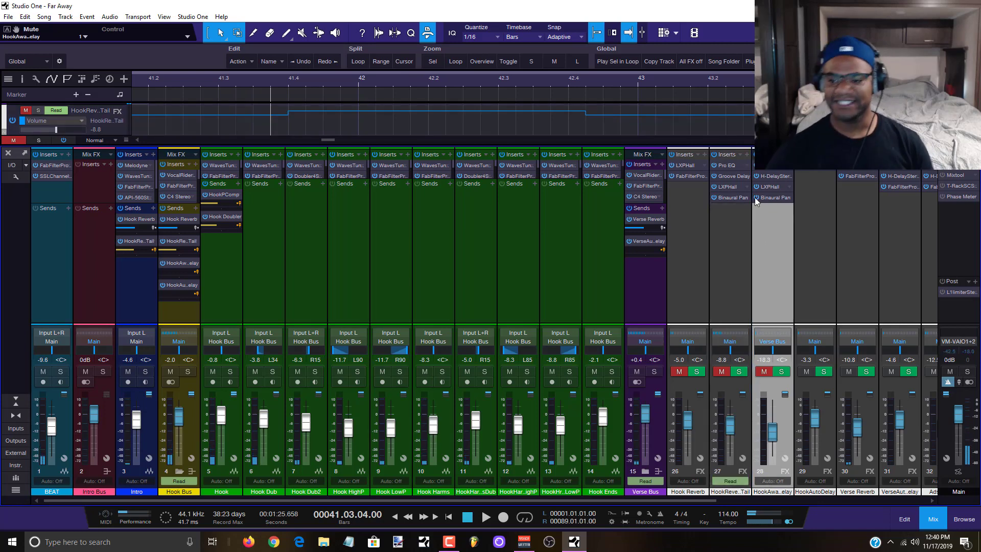
{"action": "left_click", "coordinate": [775, 168]}
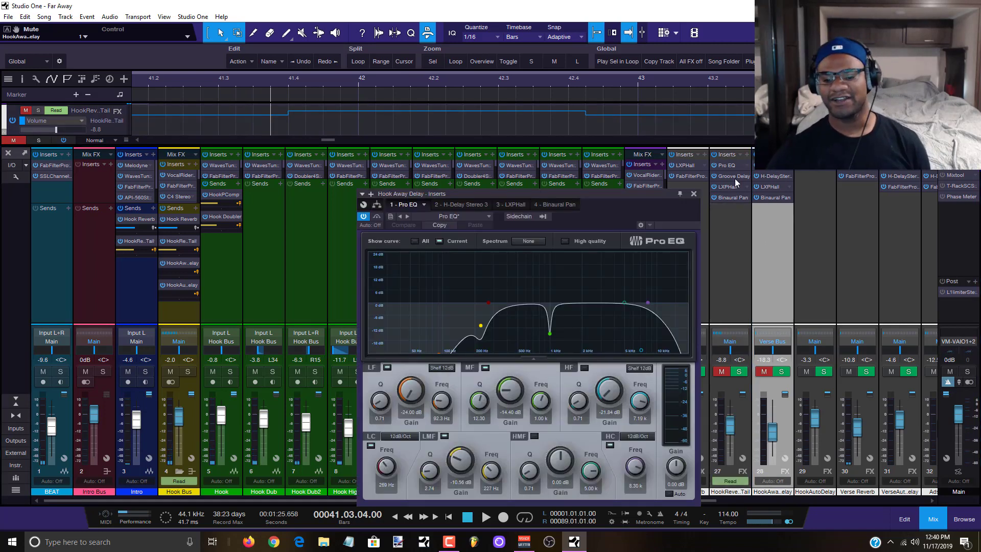
{"action": "left_click", "coordinate": [693, 194]}
{"action": "left_click", "coordinate": [770, 176]}
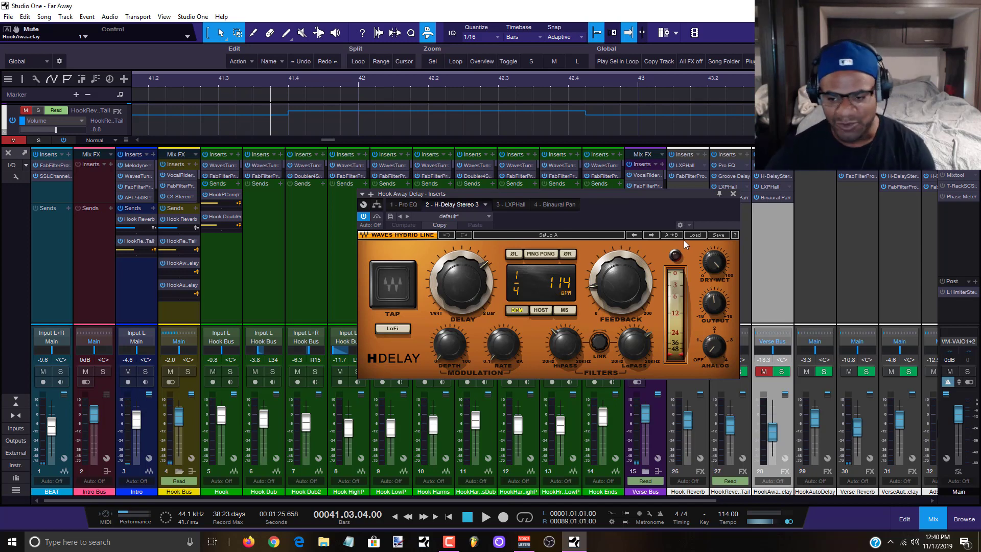
{"action": "left_click", "coordinate": [732, 193]}
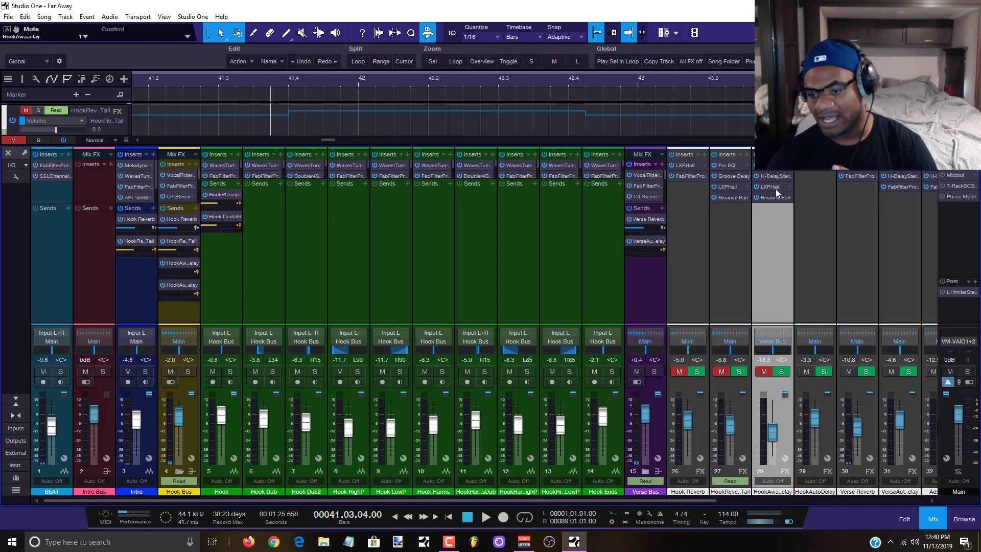
Inspect the LXPHall and Binaural Pan inserts on the Hook Away Delay channel, closing each plug-in
{"action": "double_click", "coordinate": [776, 188]}
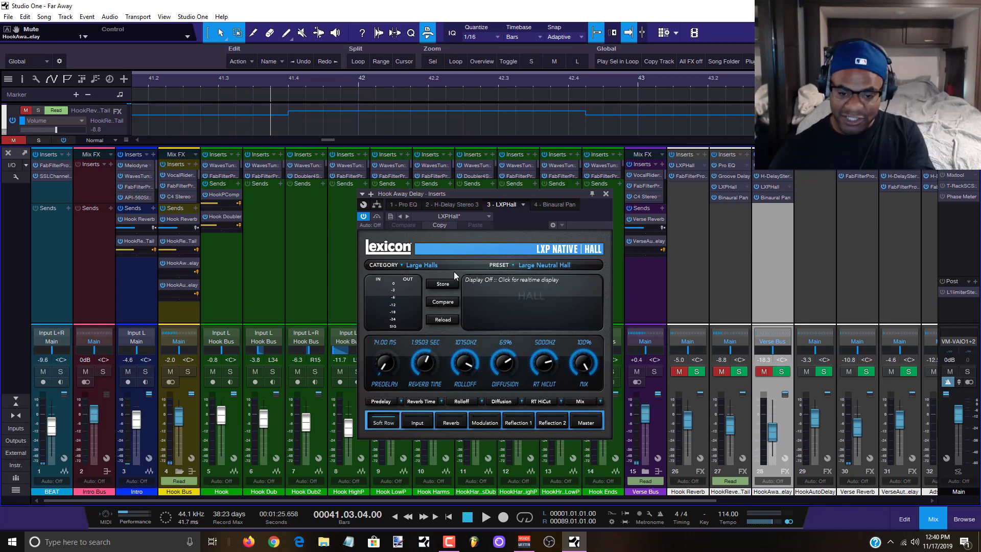
{"action": "left_click", "coordinate": [606, 194]}
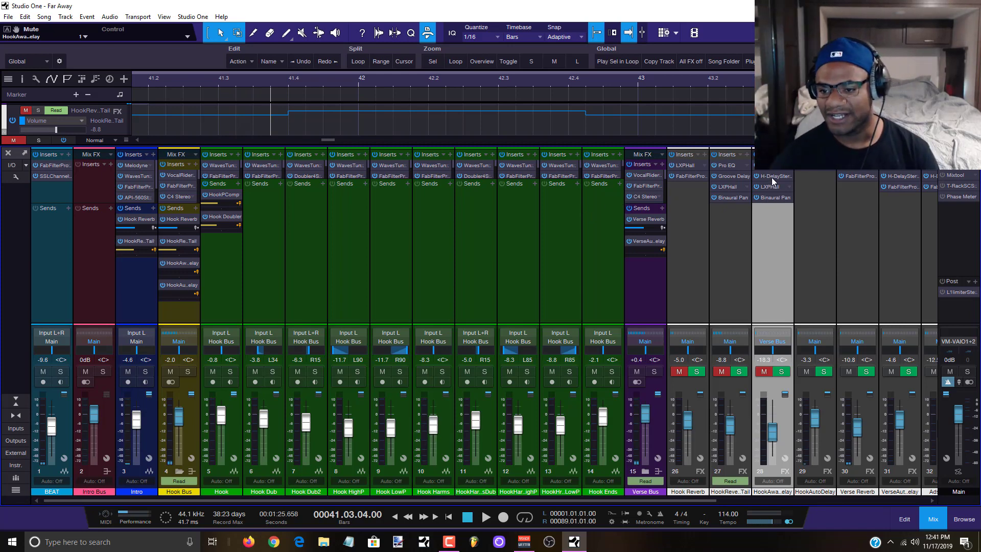
{"action": "left_click", "coordinate": [768, 201]}
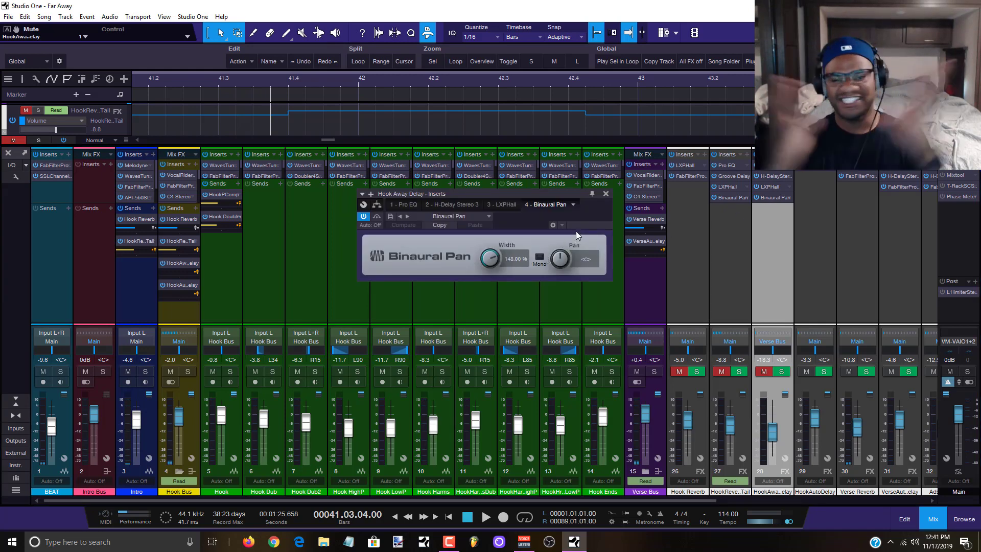
{"action": "left_click", "coordinate": [605, 194]}
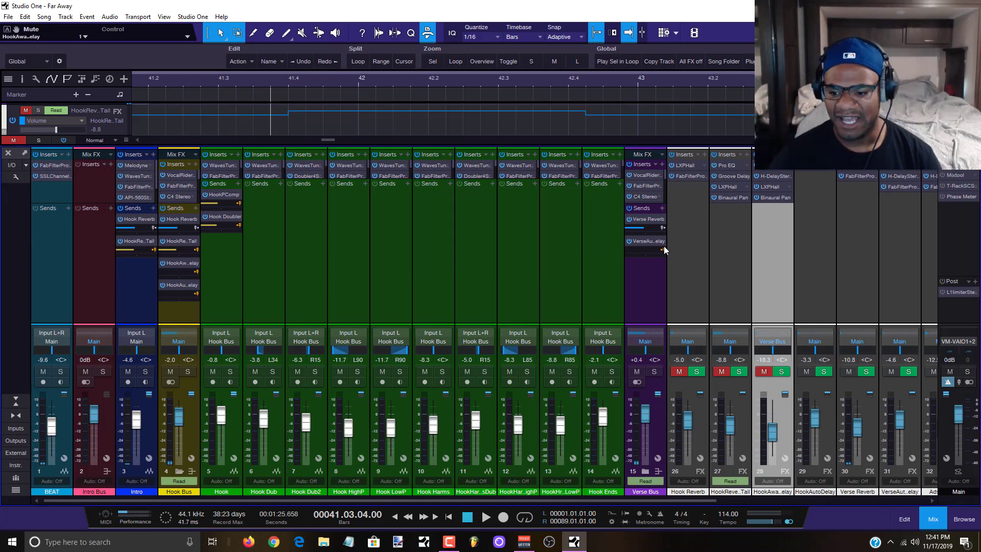
Unmute the Hook Away Delay, Hook Reverb Long Tail and Hook Reverb channels
{"action": "left_click", "coordinate": [761, 373]}
{"action": "left_click", "coordinate": [726, 372]}
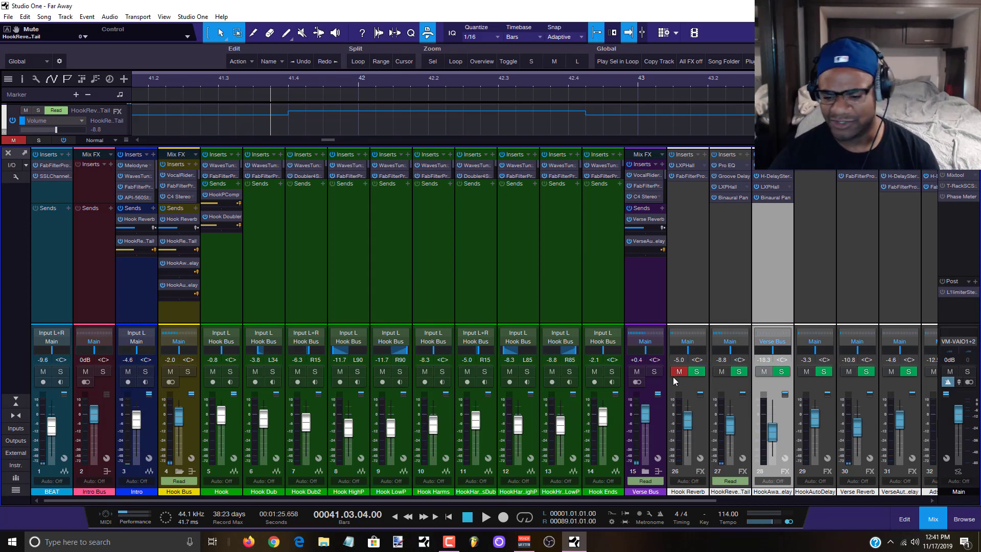
{"action": "left_click", "coordinate": [678, 373]}
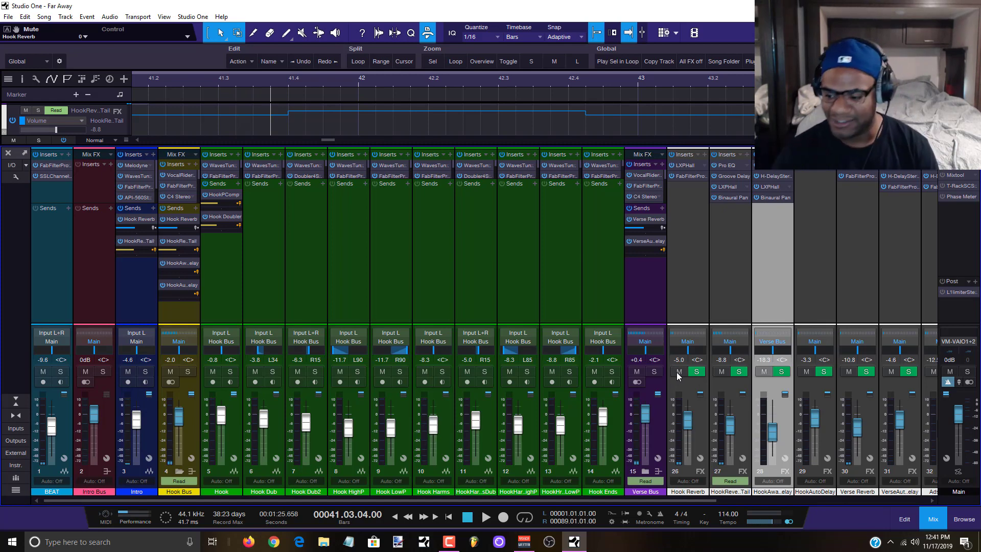
Return to the full arrangement and examine the Hook Bus send and long-tail volume automation across the song's hooks
{"action": "key", "text": "F3"}
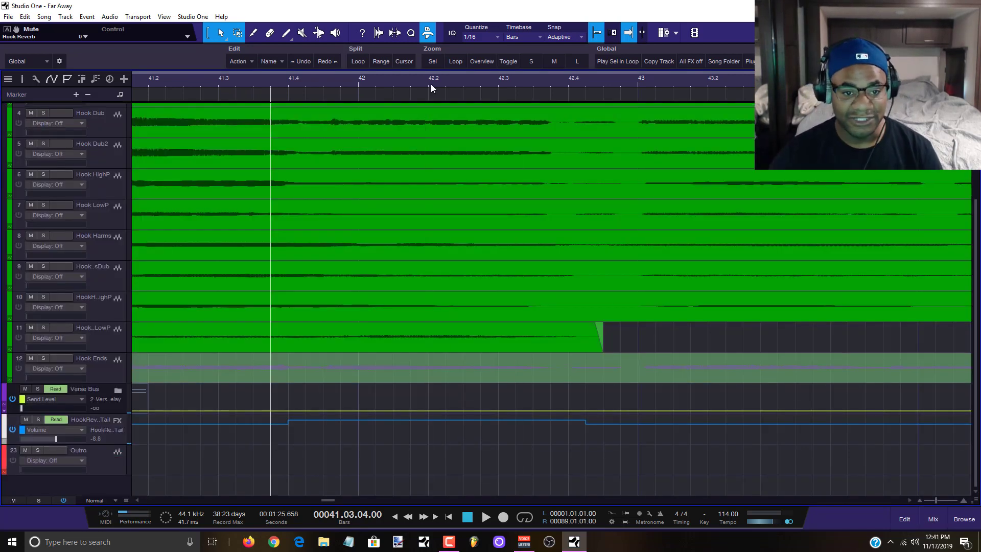
{"action": "scroll", "coordinate": [431, 87], "scroll_direction": "down", "scroll_amount": 7}
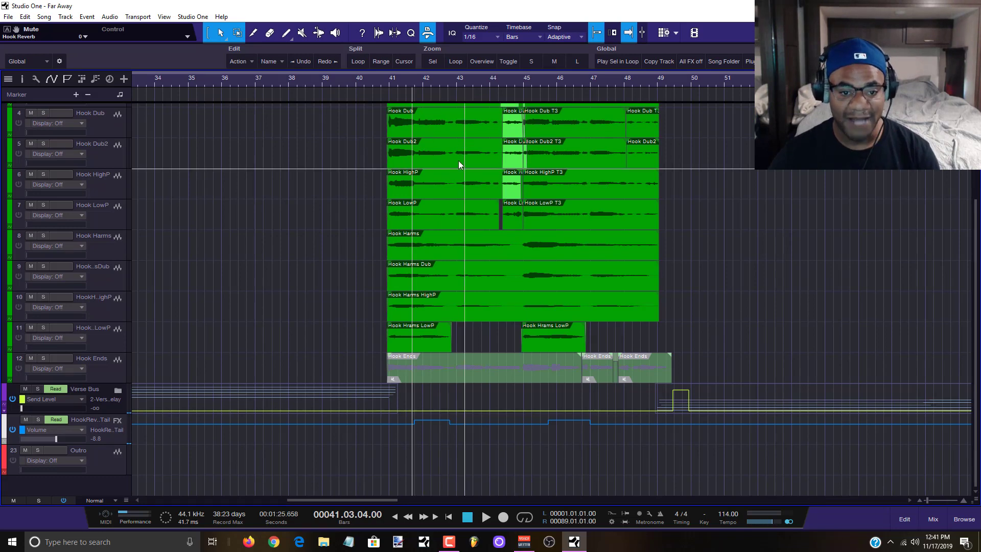
{"action": "scroll", "coordinate": [433, 256], "scroll_direction": "up", "scroll_amount": 4}
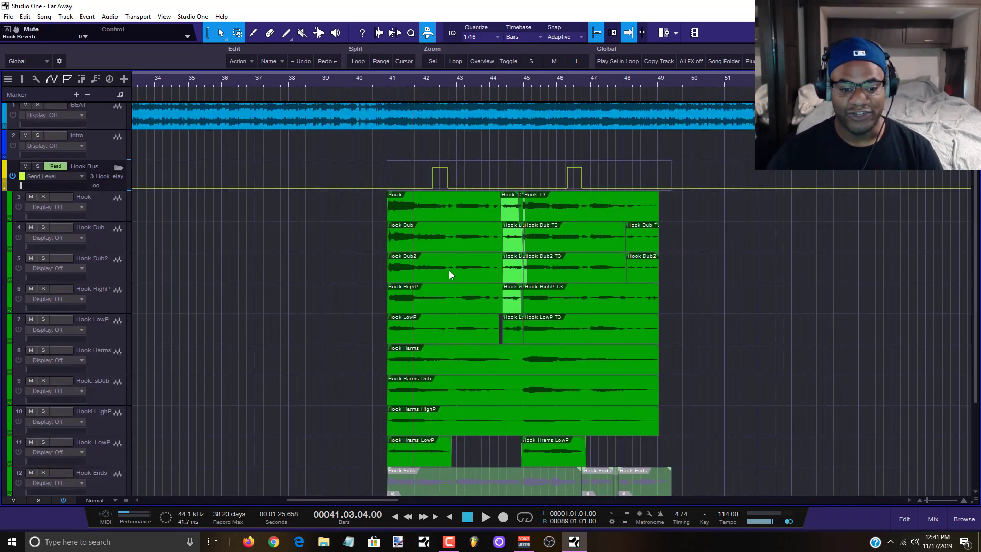
{"action": "scroll", "coordinate": [450, 275], "scroll_direction": "down", "scroll_amount": 3}
{"action": "scroll", "coordinate": [464, 76], "scroll_direction": "down", "scroll_amount": 5}
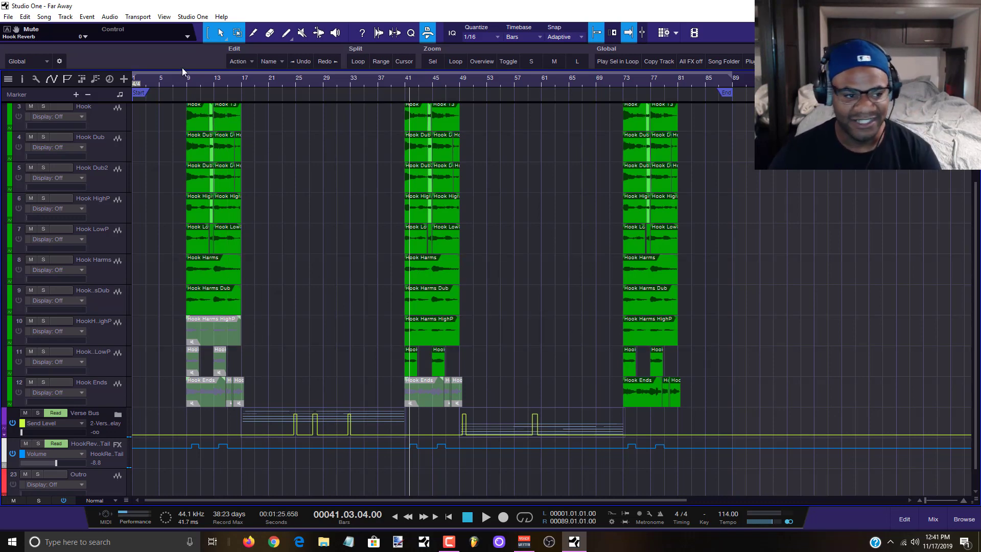
Play the first hook from bar 11 and again from beat 4 of bar 9, stopping playback
{"action": "scroll", "coordinate": [199, 78], "scroll_direction": "up", "scroll_amount": 8}
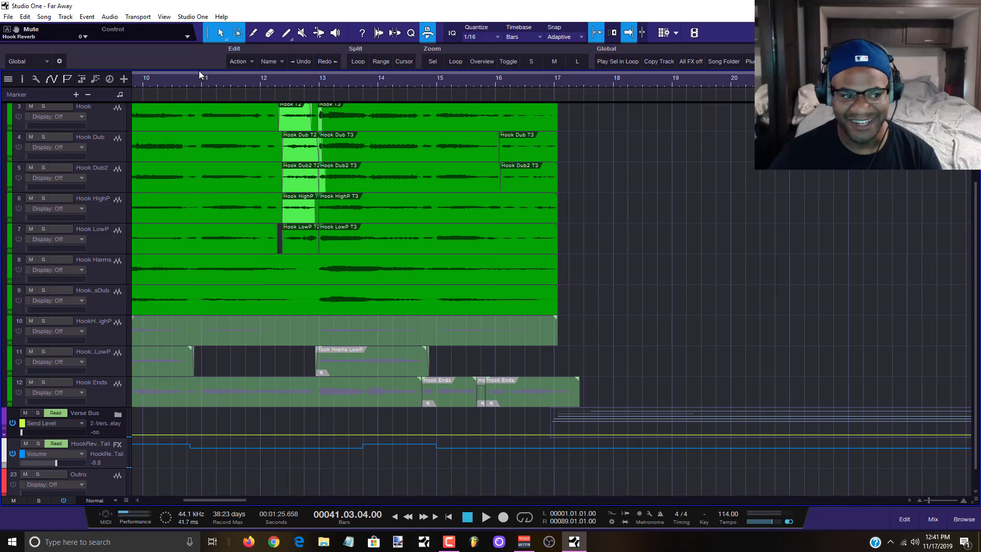
{"action": "left_click", "coordinate": [201, 81]}
{"action": "key", "text": "space"}
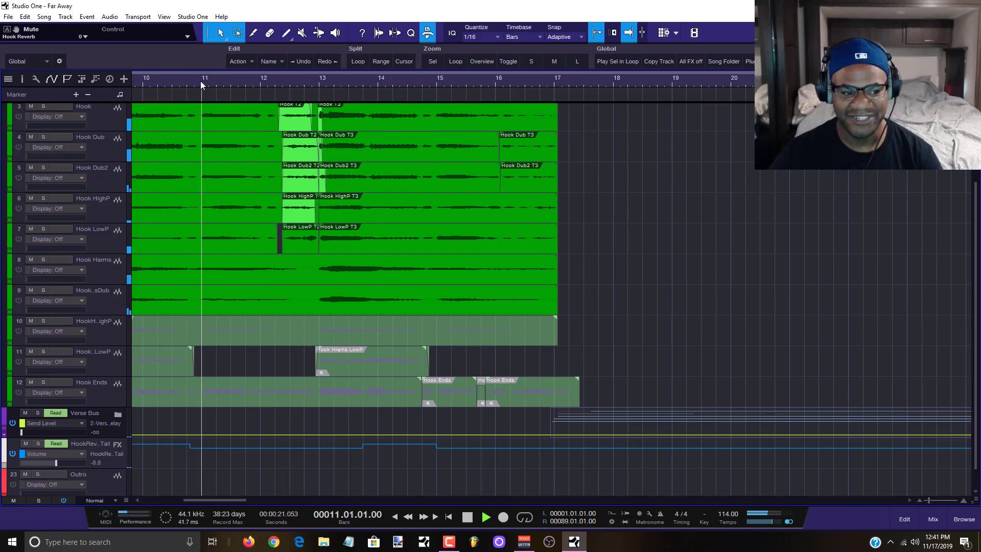
{"action": "scroll", "coordinate": [164, 82], "scroll_direction": "down", "scroll_amount": 4}
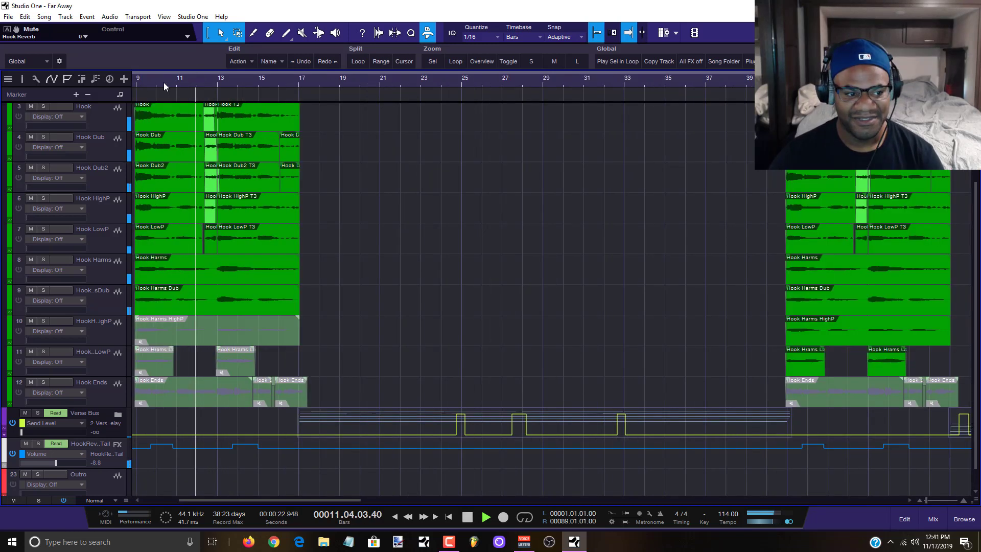
{"action": "left_click", "coordinate": [152, 81]}
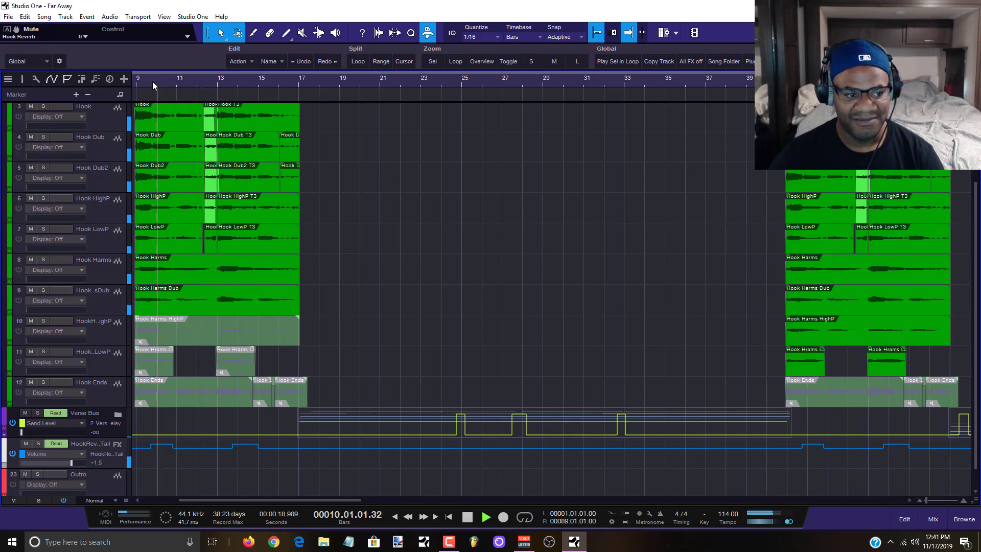
{"action": "key", "text": "space"}
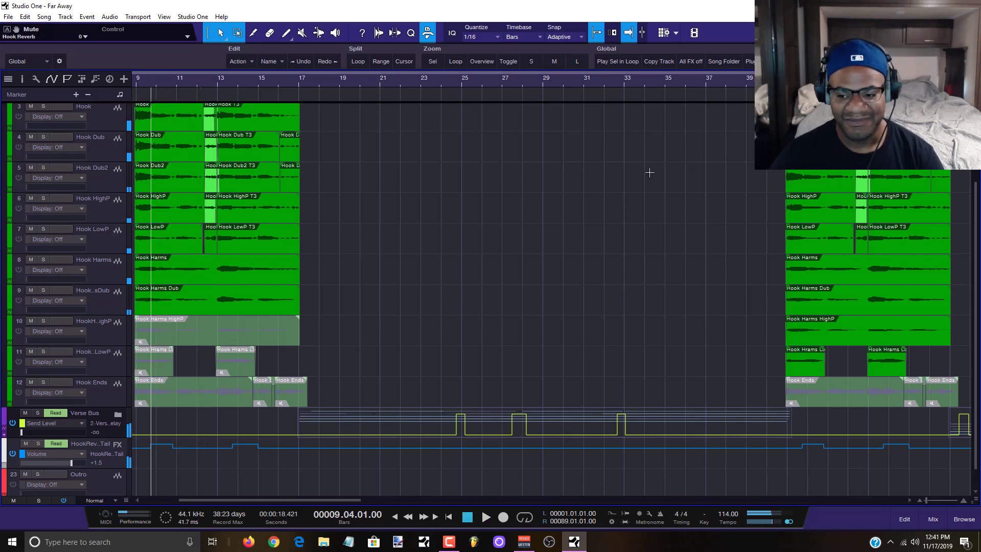
Show the mixer and highlight the Hook Reverb, Hook Reverb Long Tail and Hook Away Delay channels in turn
{"action": "left_click", "coordinate": [933, 518]}
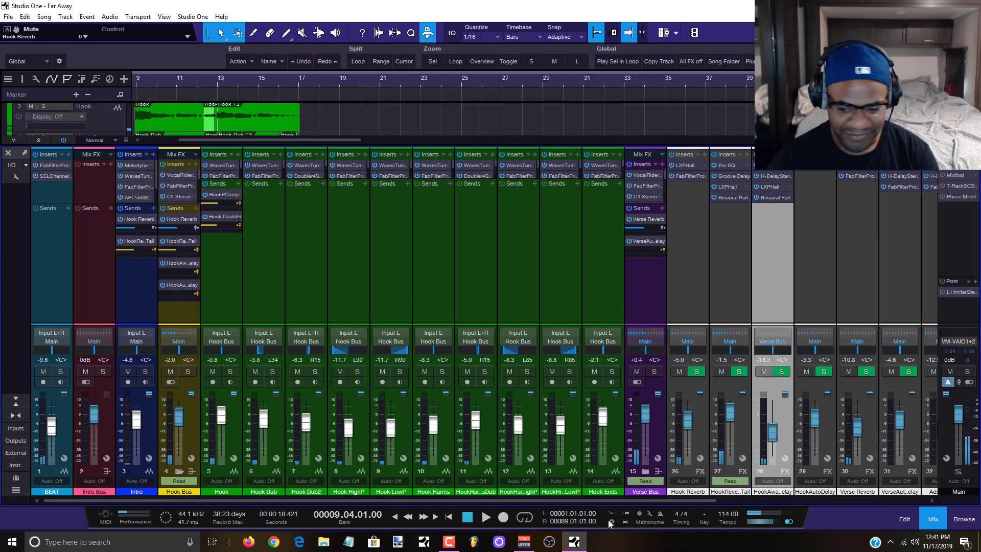
{"action": "left_click", "coordinate": [732, 253]}
{"action": "left_click", "coordinate": [692, 222]}
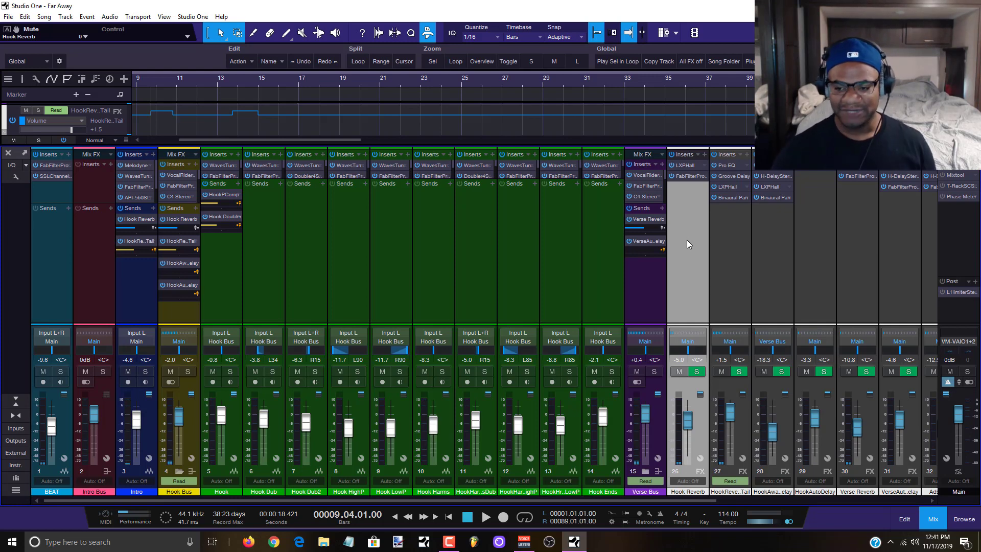
{"action": "left_click", "coordinate": [739, 231]}
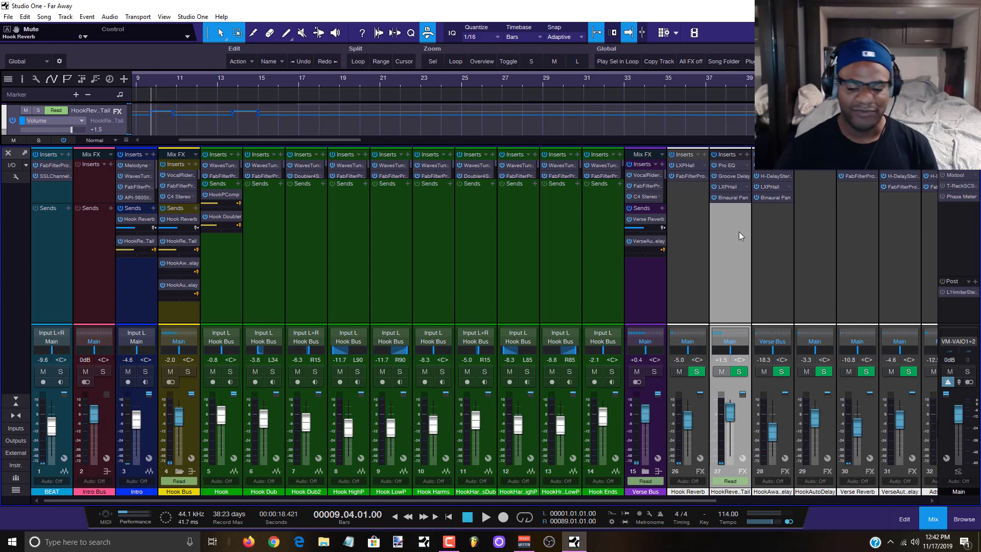
{"action": "left_click", "coordinate": [768, 209]}
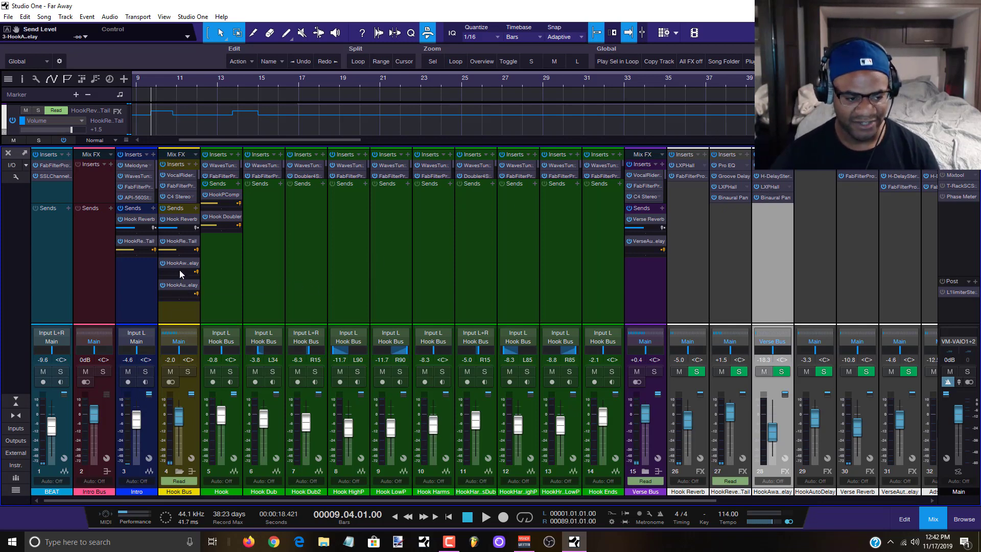
Play the hook from beat 4 of bar 9 twice, selecting the long-tail and Hook Away Delay channels between the passes
{"action": "key", "text": "space"}
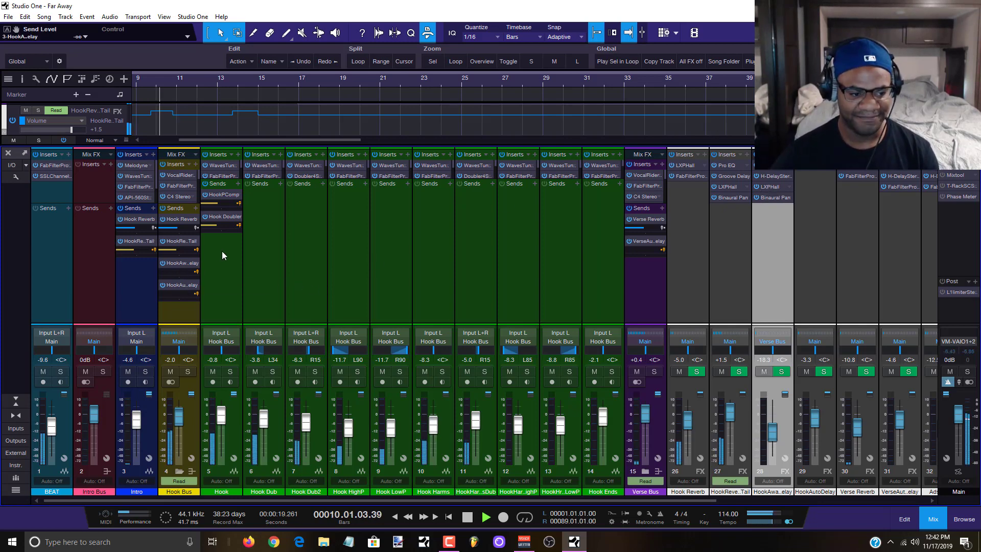
{"action": "key", "text": "space"}
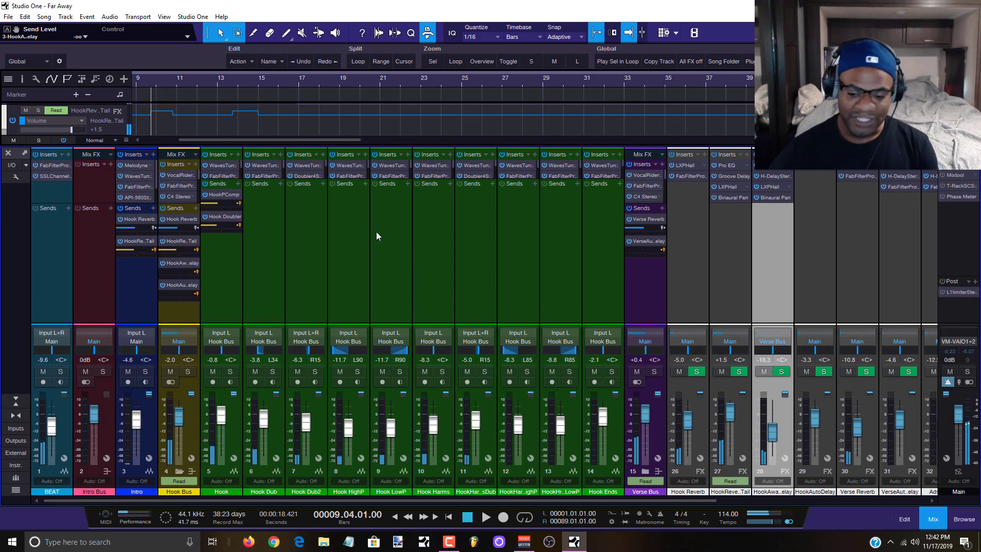
{"action": "left_click", "coordinate": [729, 261]}
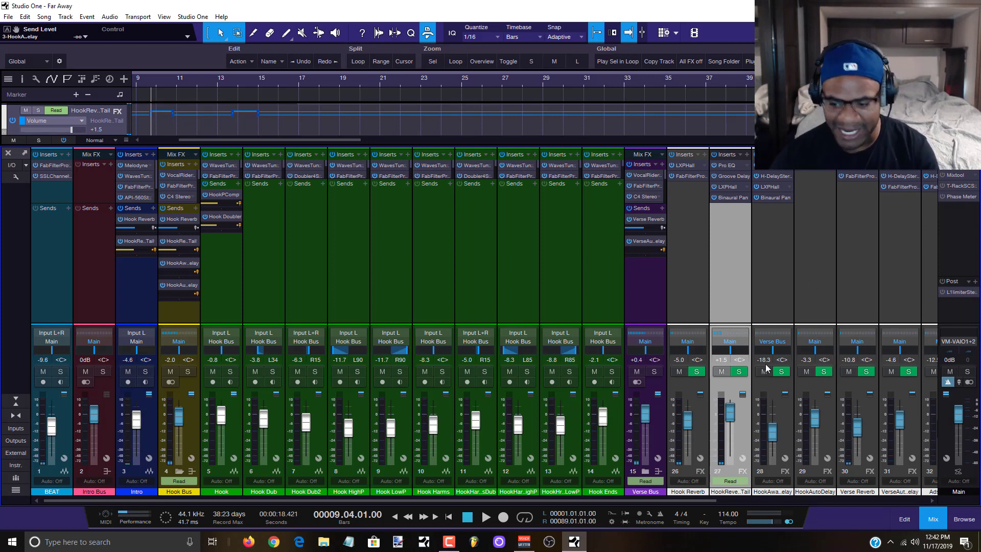
{"action": "left_click", "coordinate": [768, 268]}
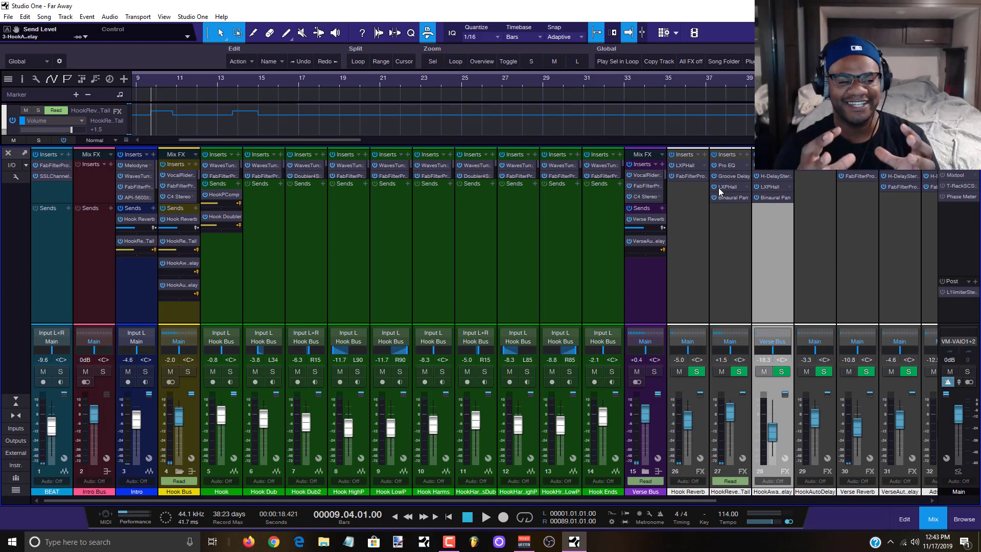
{"action": "key", "text": "space"}
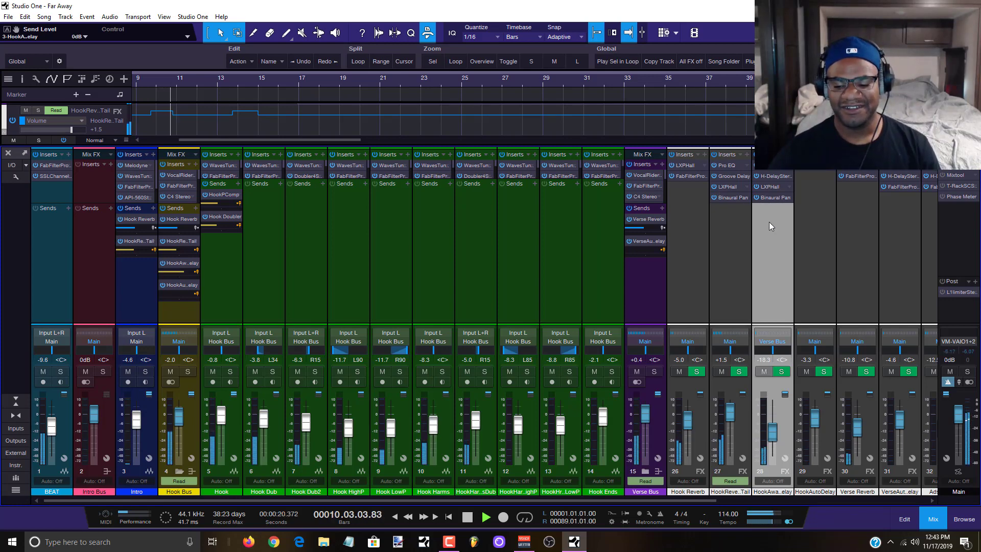
{"action": "key", "text": "space"}
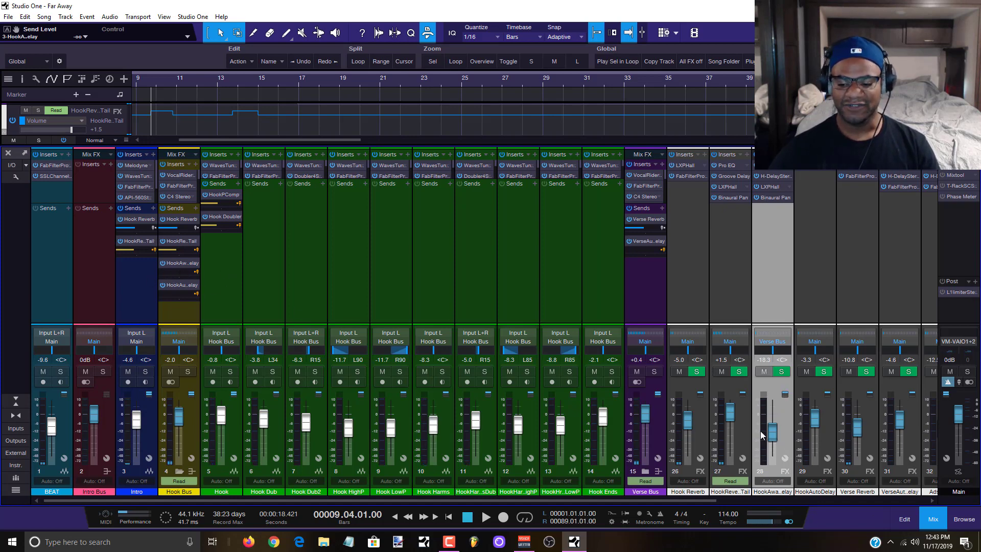
Raise the Hook Away Delay channel volume to +3.6 dB and audition the hook from beat 4 of bar 9
{"action": "left_click_drag", "start_coordinate": [771, 432], "coordinate": [778, 409]}
{"action": "key", "text": "space"}
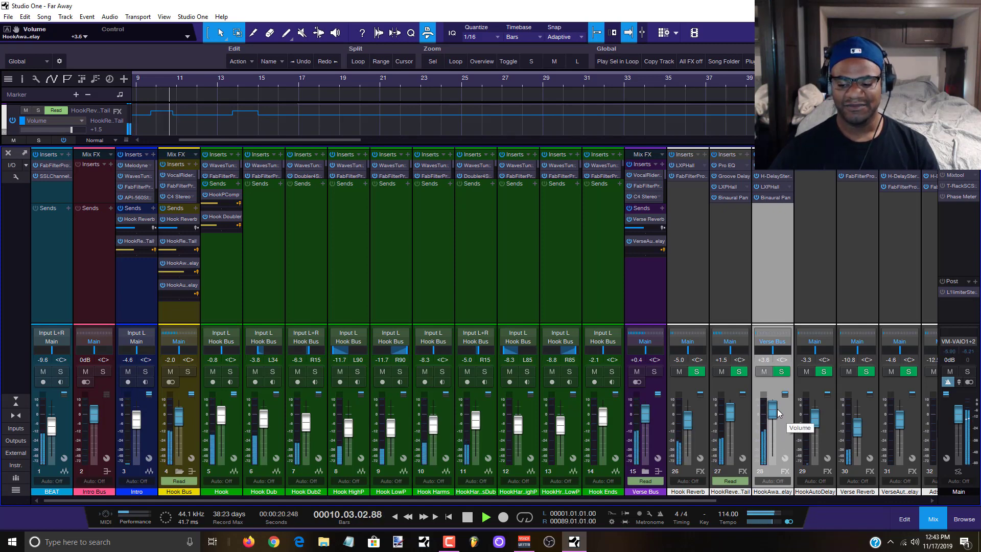
{"action": "key", "text": "space"}
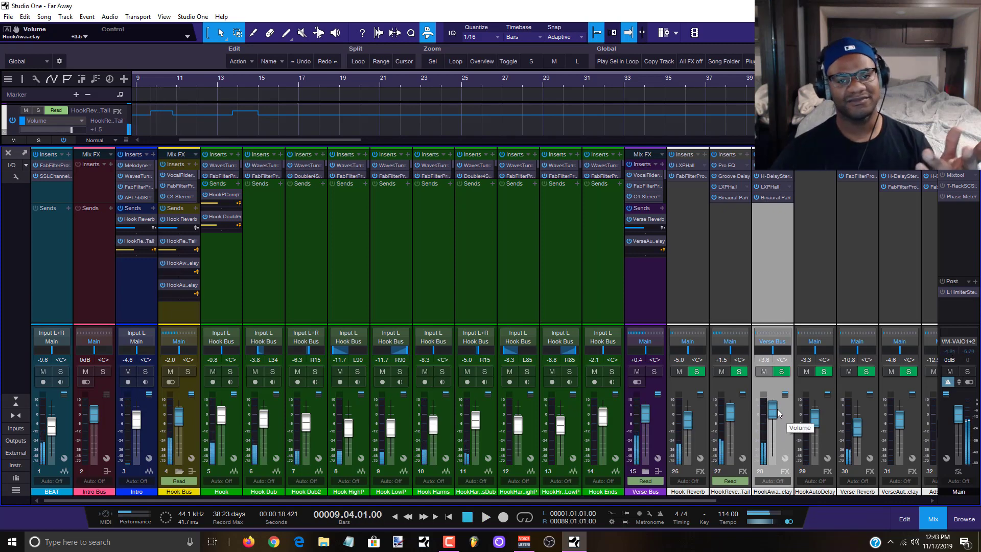
Push the Hook Away Delay volume to +8.8 dB, audition the same hook phrase, and restore the fader to -18.3 dB
{"action": "mouse_move", "coordinate": [772, 410]}
{"action": "left_mouse_down"}
{"action": "mouse_move", "coordinate": [773, 434]}
{"action": "mouse_move", "coordinate": [772, 403]}
{"action": "left_mouse_up"}
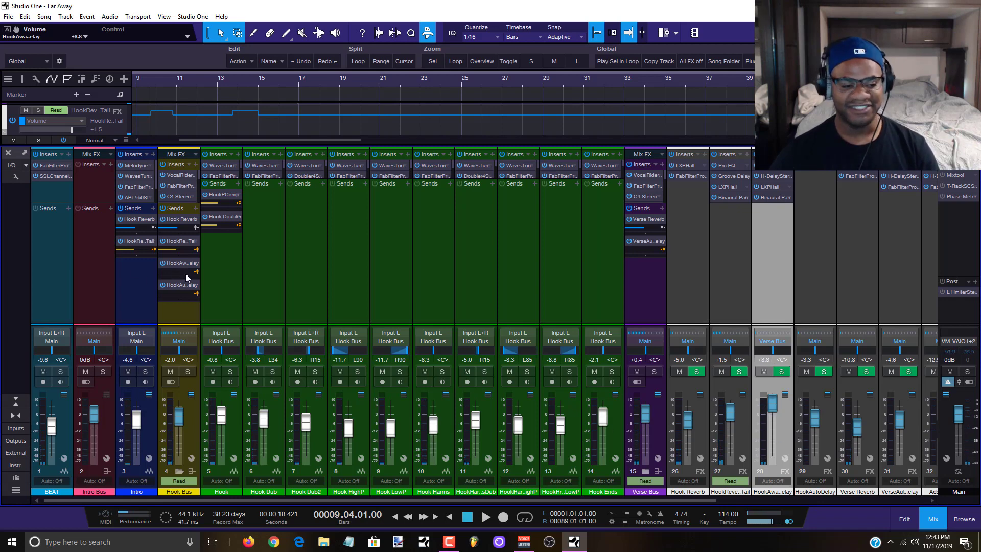
{"action": "mouse_move", "coordinate": [179, 272]}
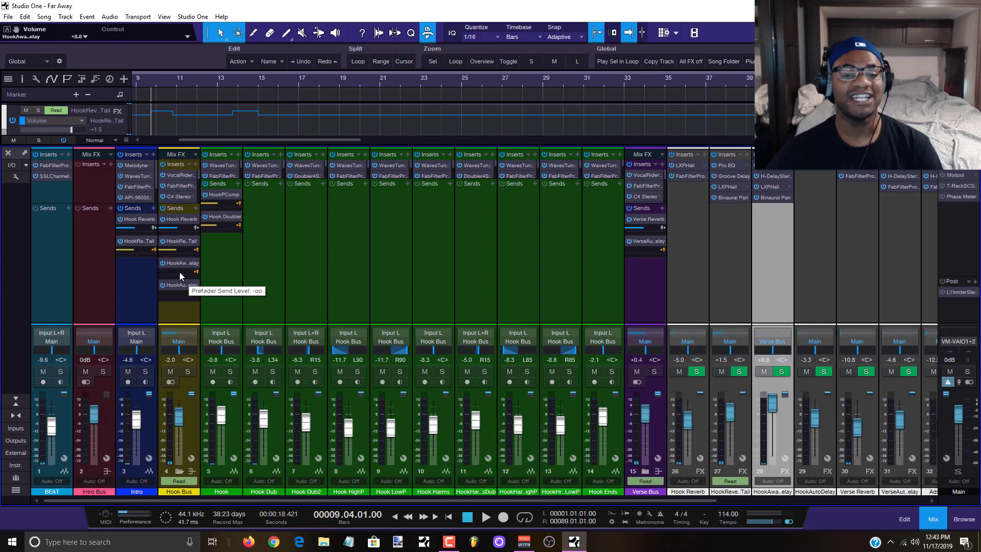
{"action": "key", "text": "space"}
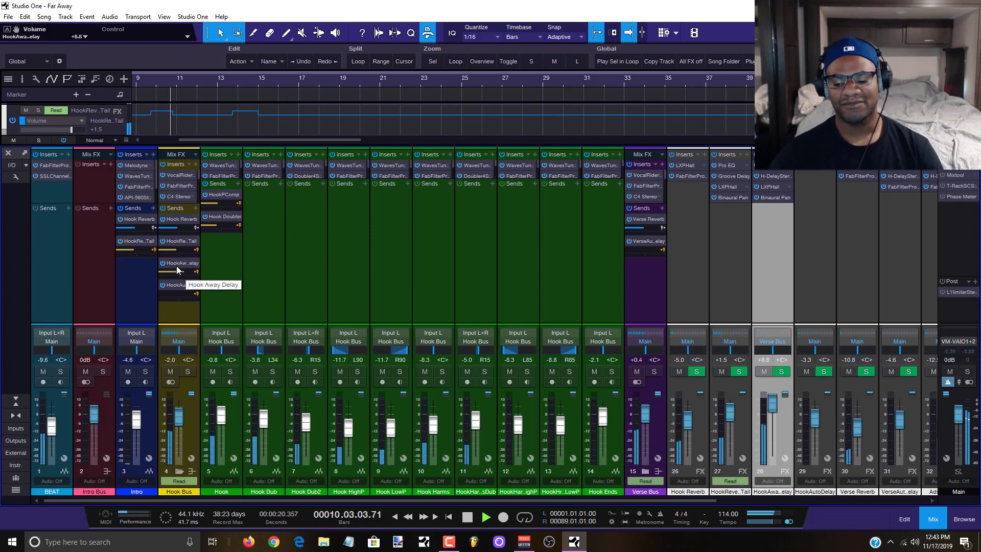
{"action": "key", "text": "space"}
{"action": "left_click_drag", "start_coordinate": [772, 402], "coordinate": [774, 435]}
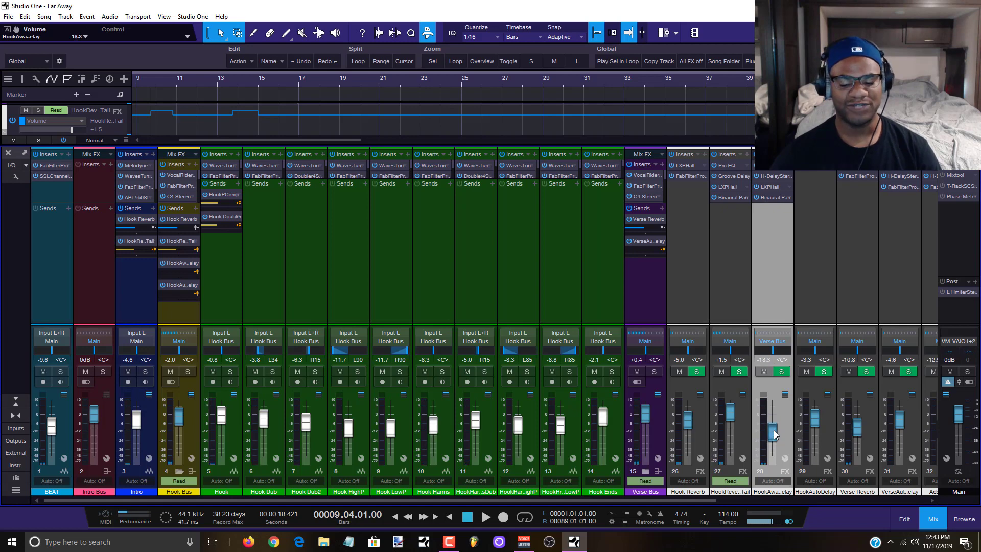